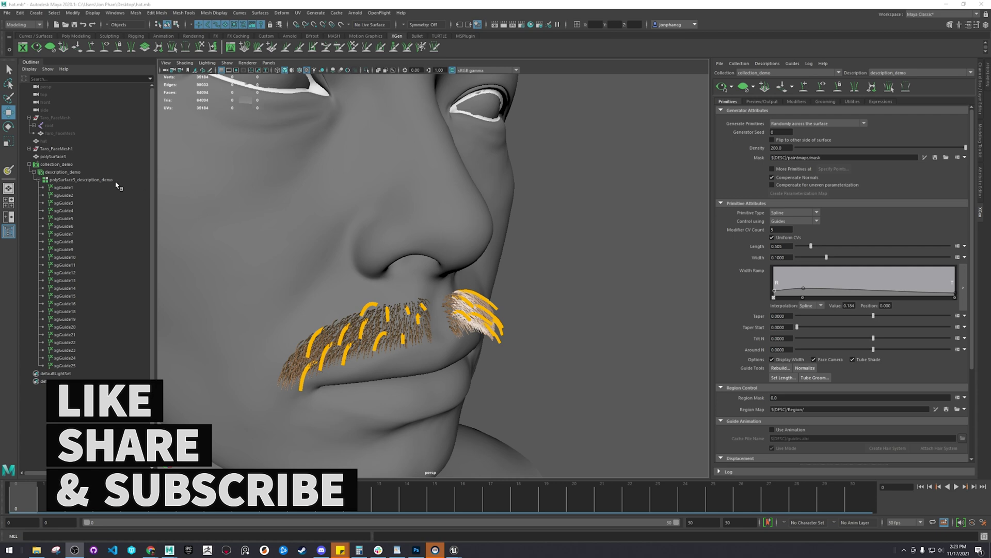
Convert the description_demo mustache description to an interactive groom
click(87, 173)
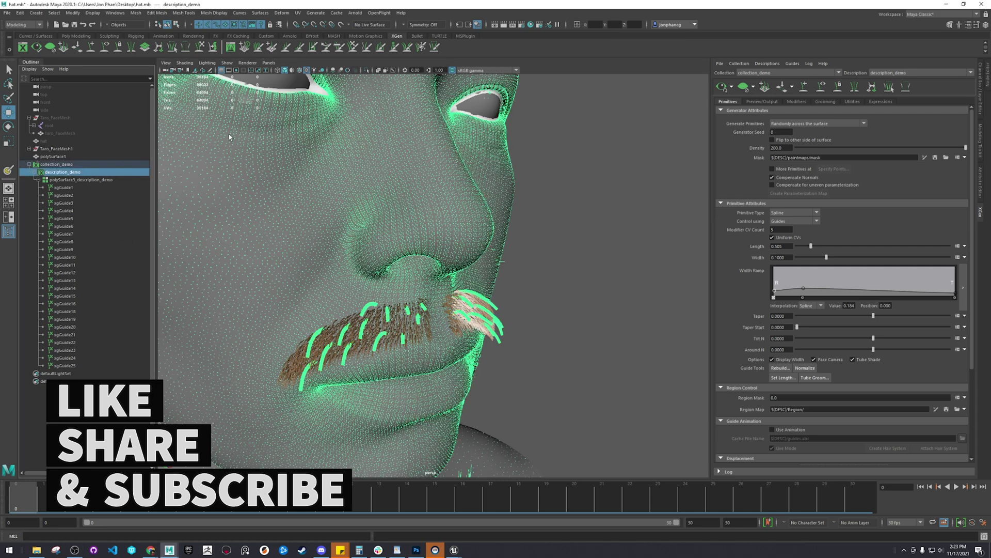
click(310, 14)
mouse_move(372, 148)
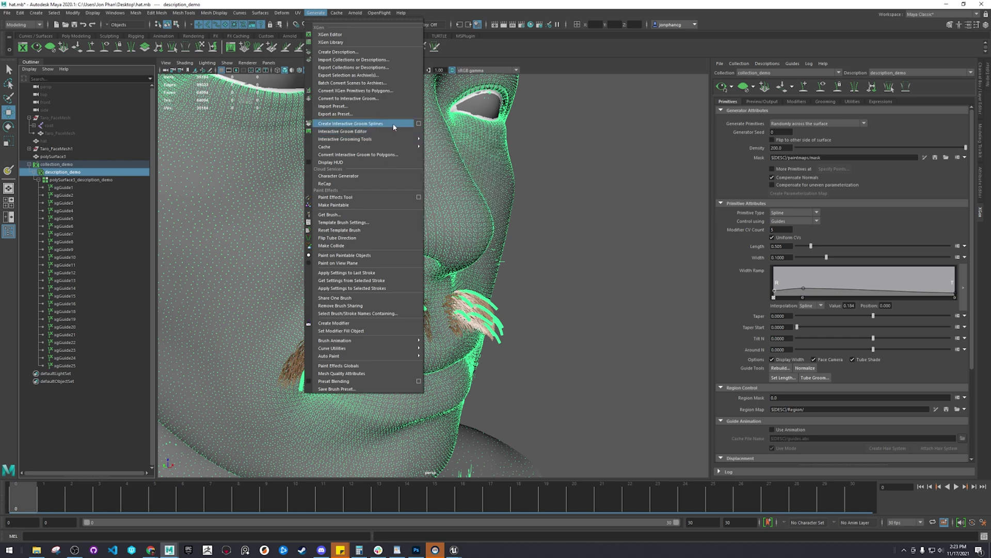
click(391, 97)
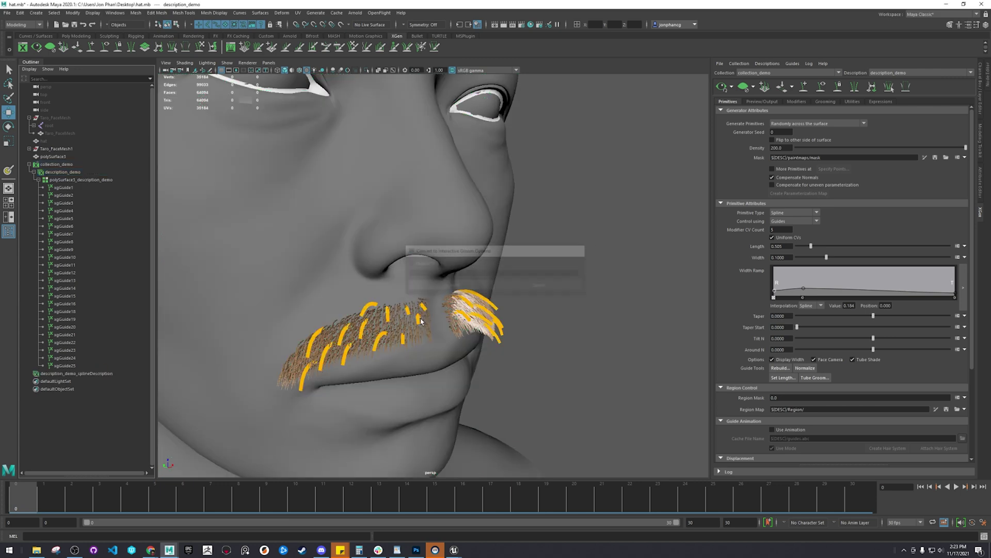
Hide the original collection_demo group with its guides, leaving the converted mustache groom on display
click(65, 366)
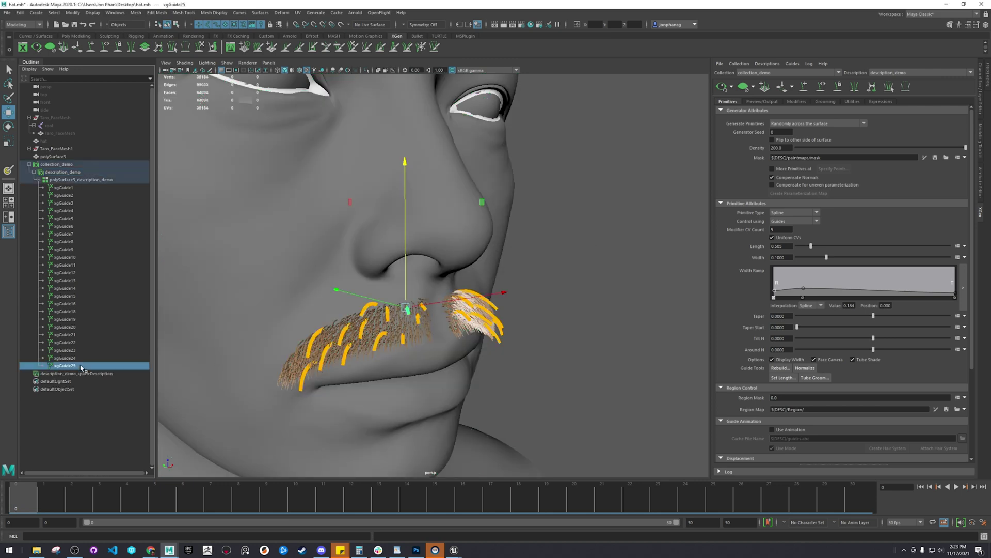
click(83, 165)
key(ctrl+h)
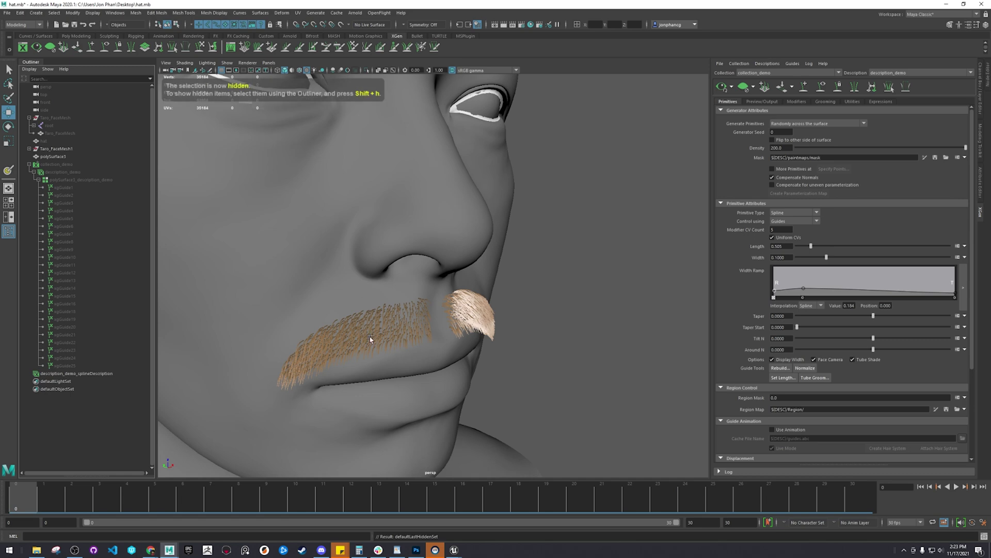
click(484, 322)
click(534, 330)
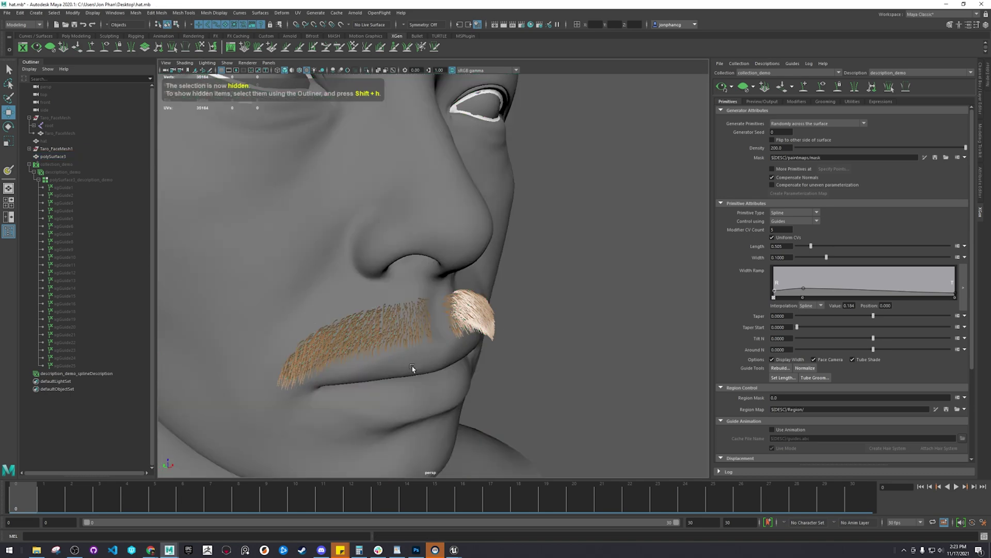
Export the description_demo_splineDescription cache for the current frame with final width and Ogawa format, replacing mustache2.abc in the MetaHumans folder
click(83, 374)
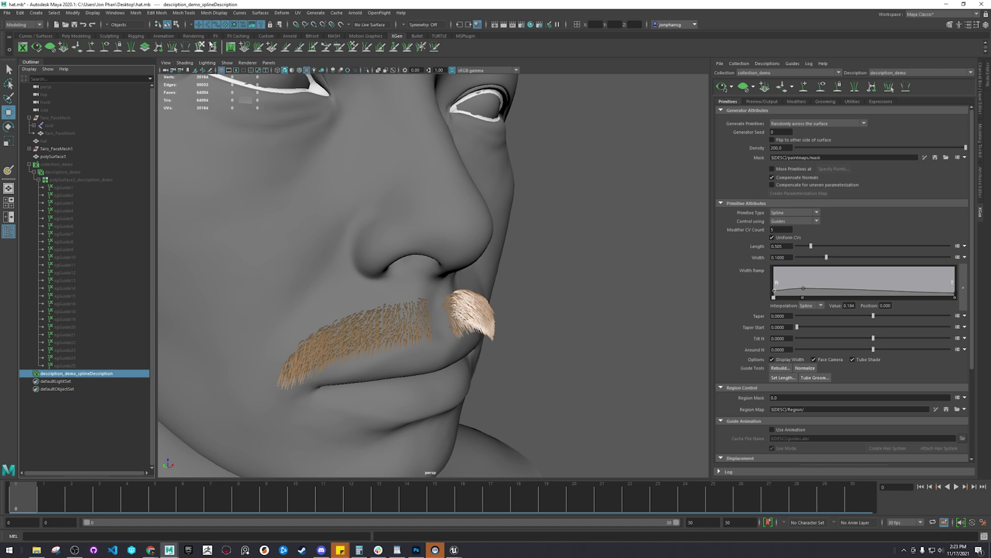
click(316, 13)
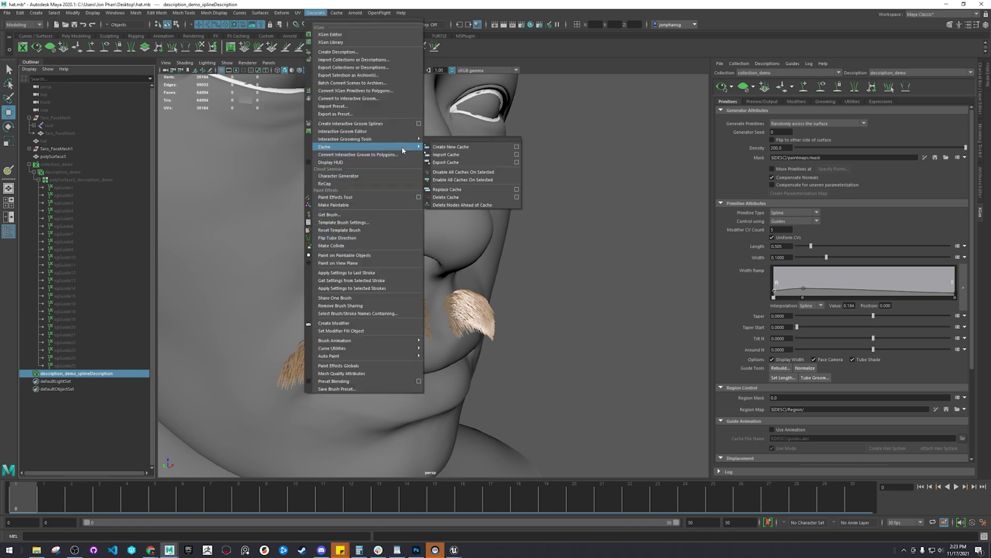
click(517, 162)
scroll(713, 311, down, 3)
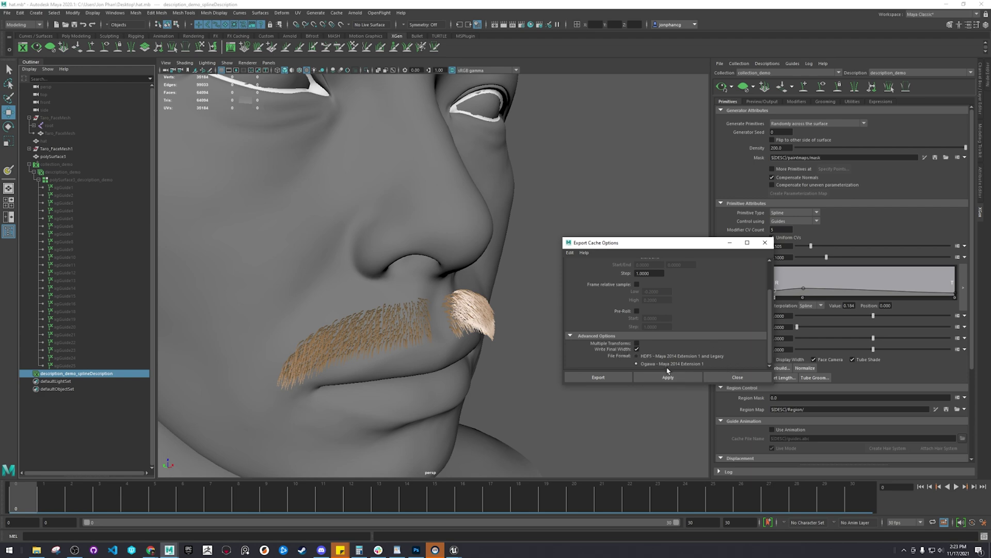
scroll(692, 364, up, 3)
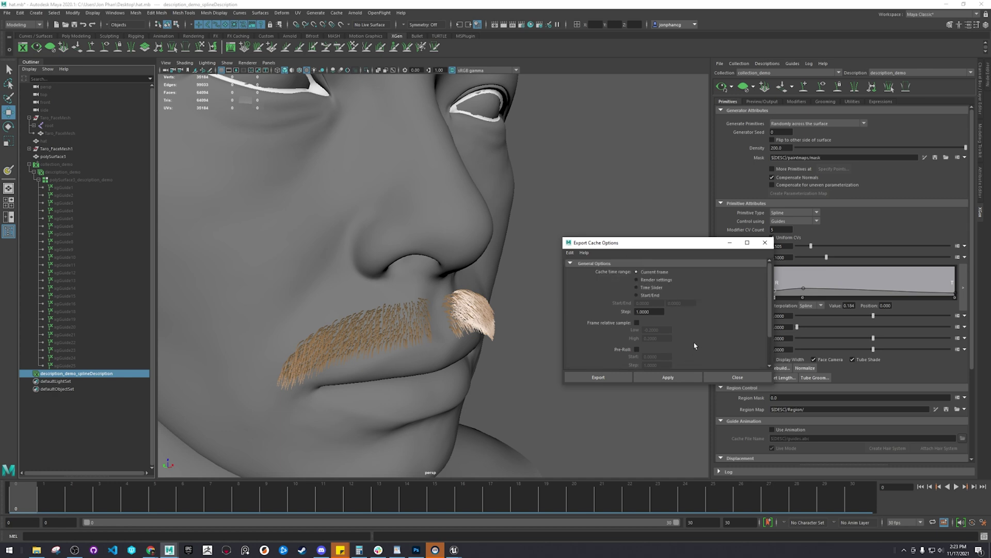
scroll(695, 346, down, 3)
click(599, 377)
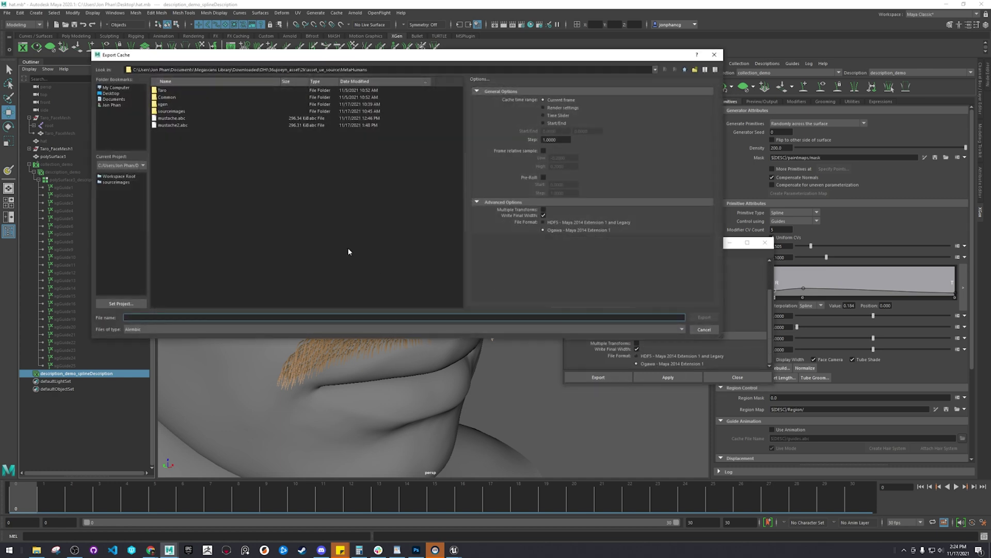
click(175, 126)
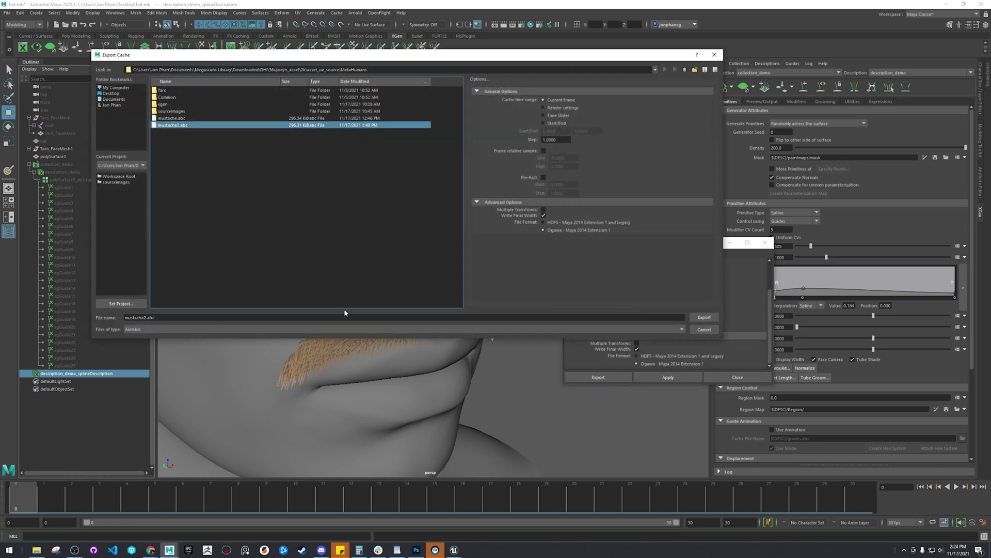
click(705, 317)
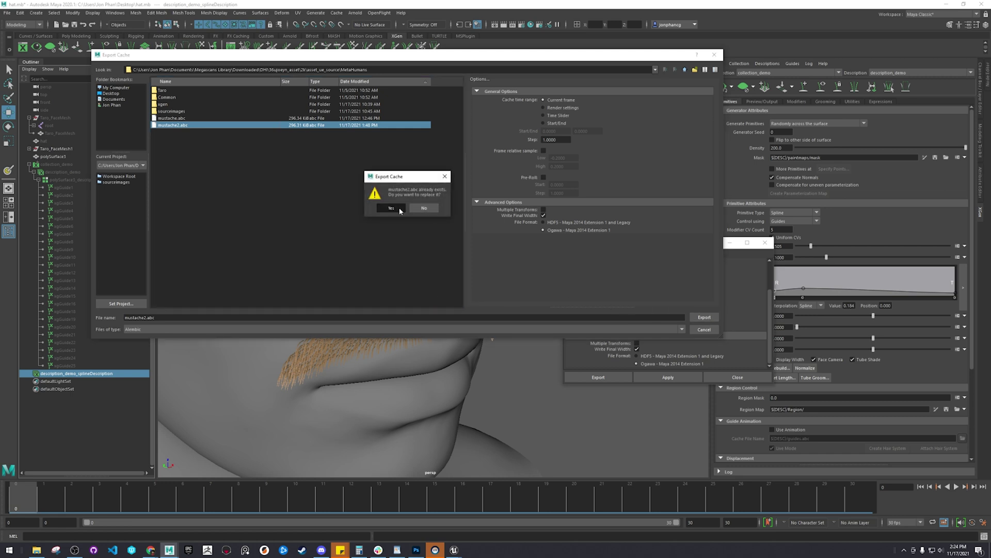
click(391, 209)
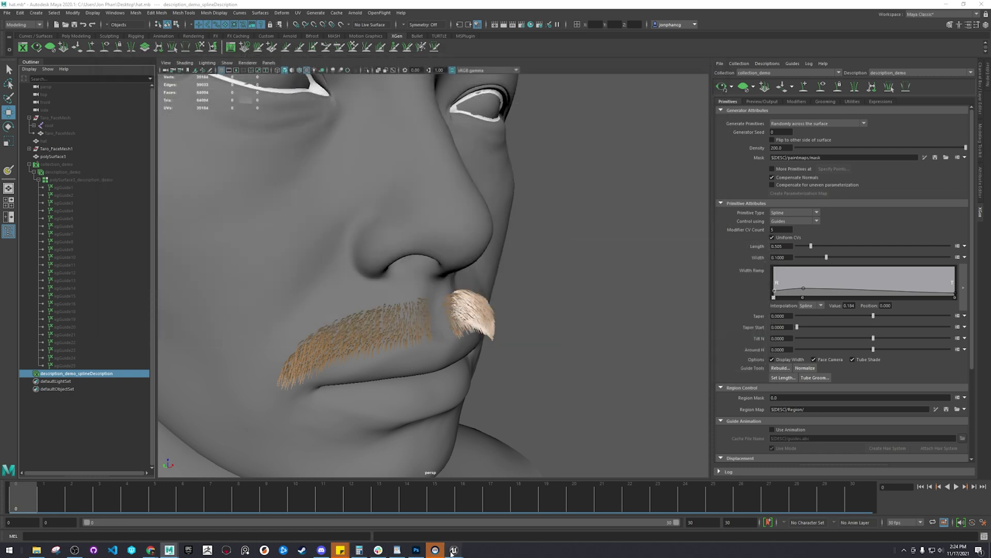
Switch to Unreal Editor and check in the plugin list, filtered by "groom", that Alembic Groom Importer and Groom are enabled
mouse_move(453, 551)
click(413, 514)
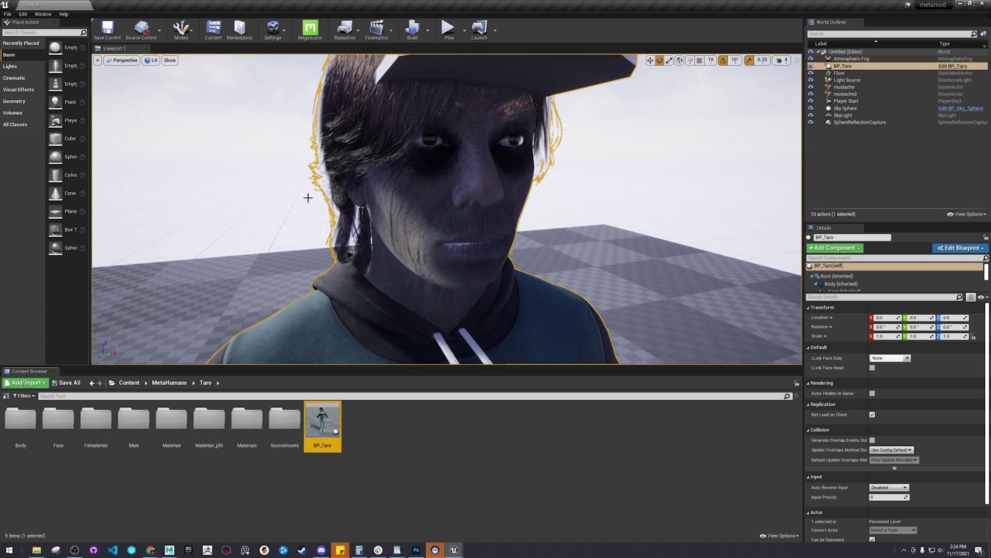
click(408, 436)
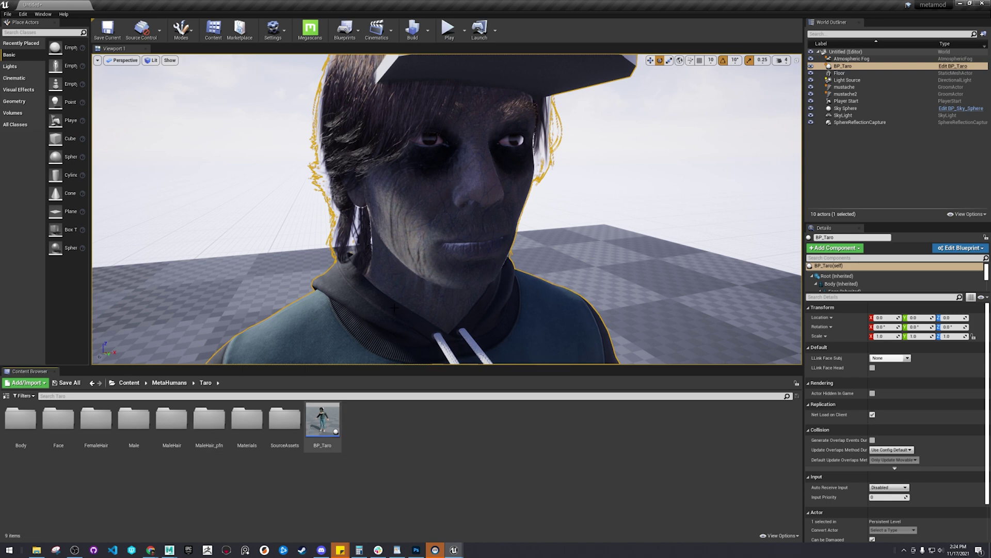
click(43, 14)
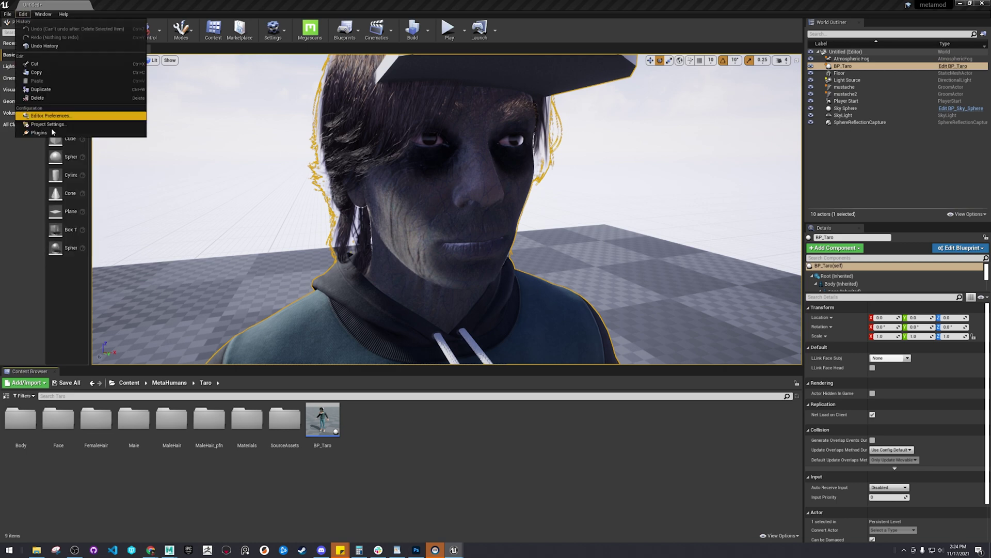
click(47, 133)
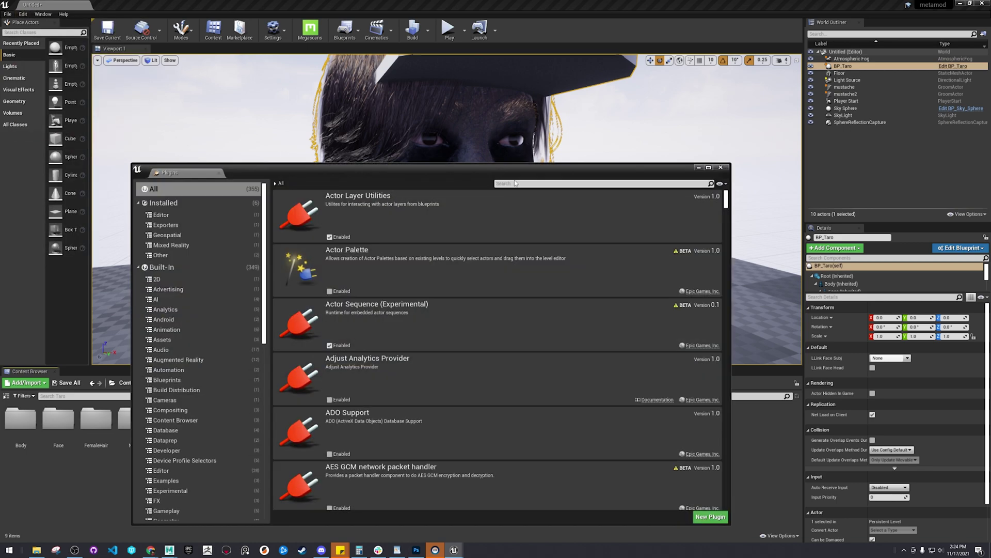
click(515, 183)
text(groom)
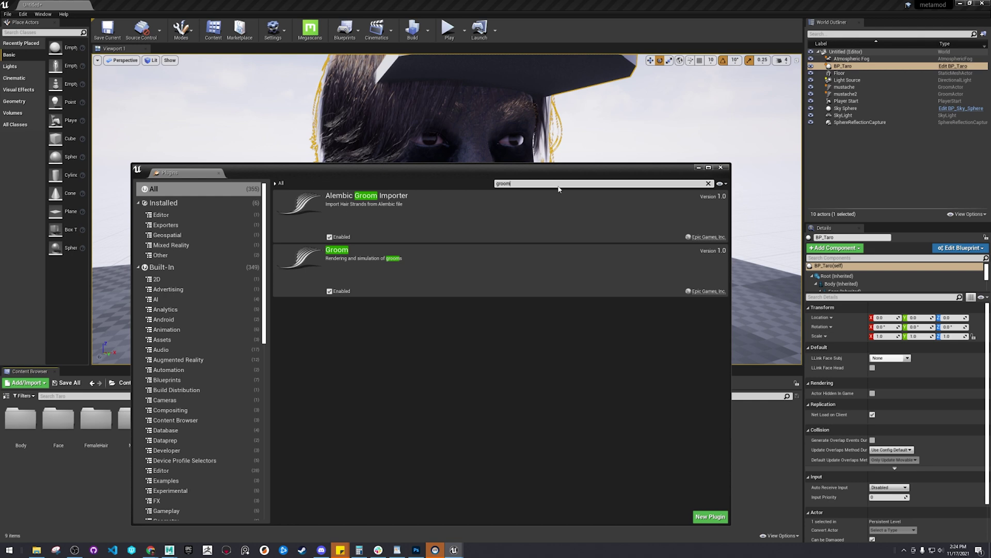
click(721, 168)
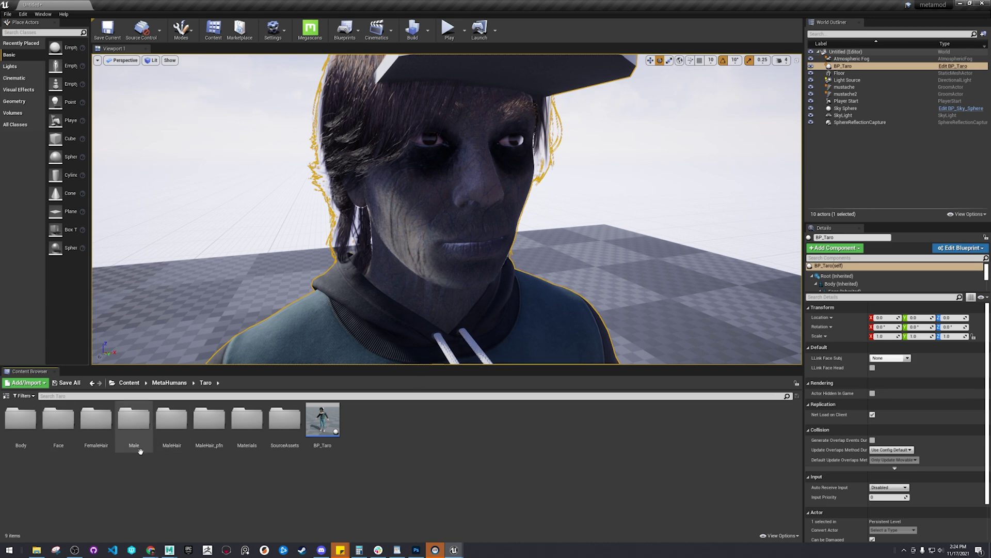
Import mustache2.abc from the MetaHumans folder into the Taro content folder with the default groom rotation and scale
click(36, 550)
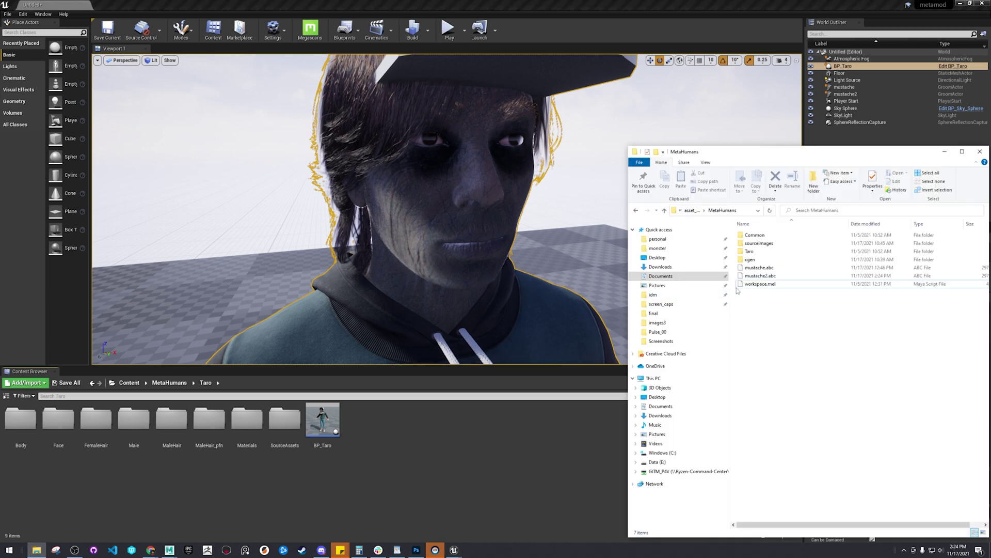
drag(763, 277, 415, 439)
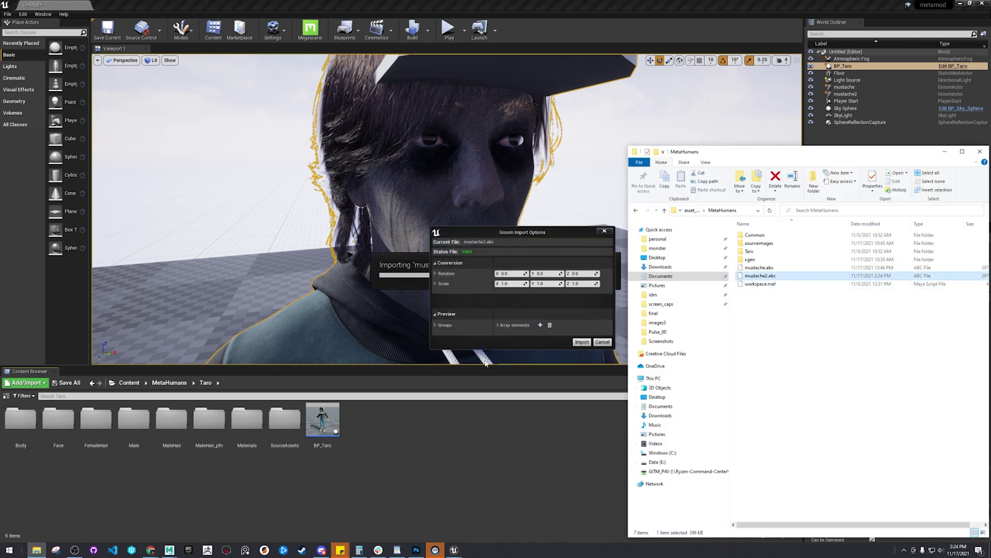
click(582, 342)
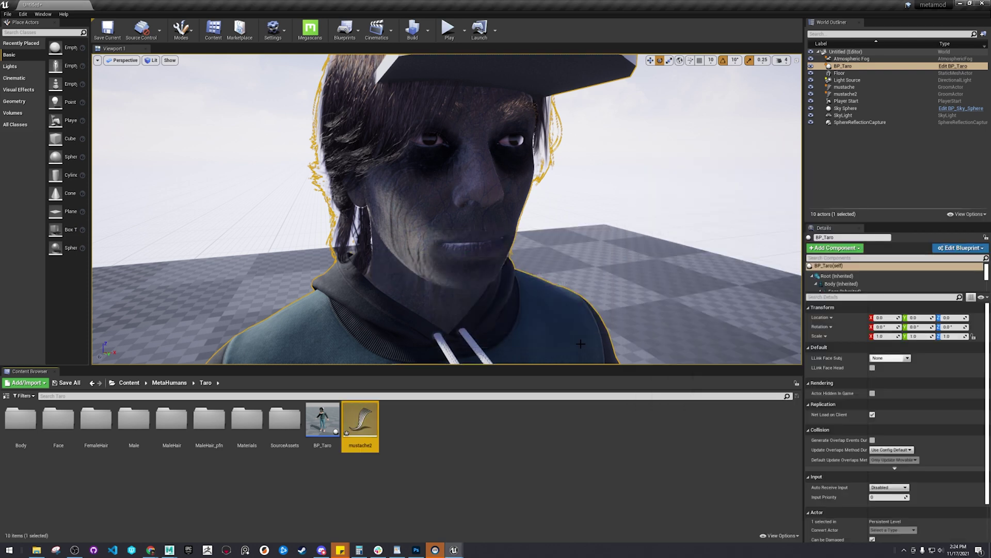
Place the imported mustache2 groom in the level beside the character and delete it again
drag(350, 425, 638, 290)
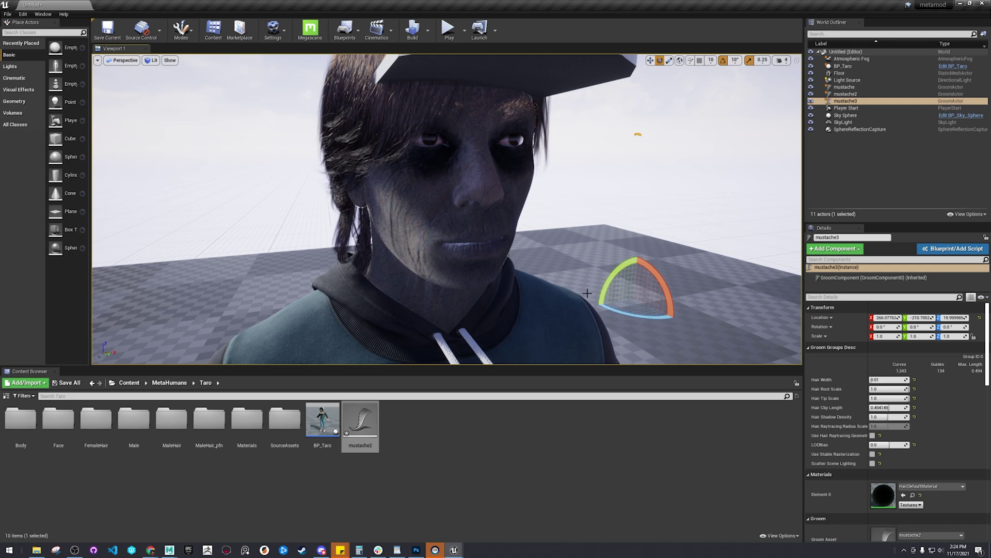
key(Delete)
Open the BP_Taro blueprint and delete the Mustache groom component under Face
click(323, 419)
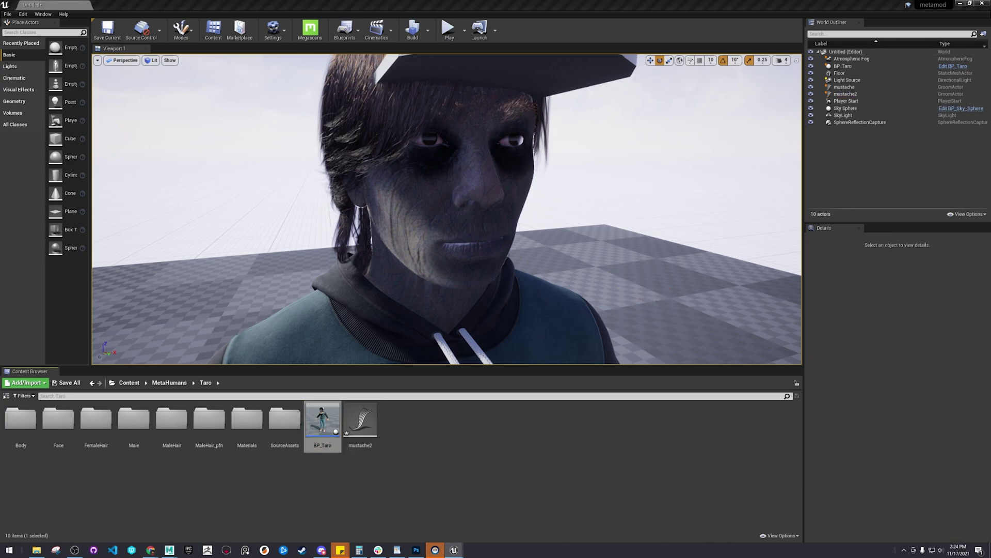
double_click(323, 419)
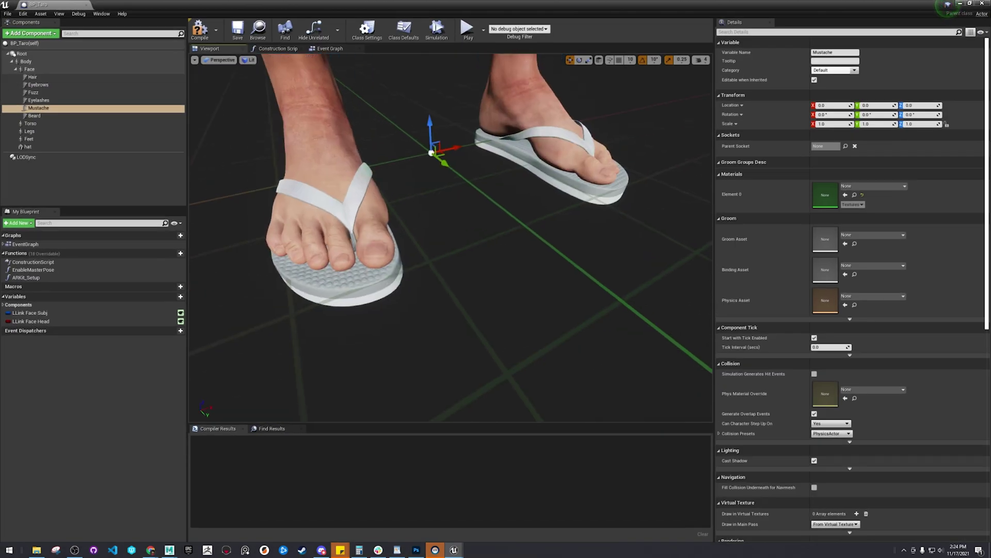
key(s)
right_drag(451, 258, 450, 197)
key(w)
key(s)
key(w)
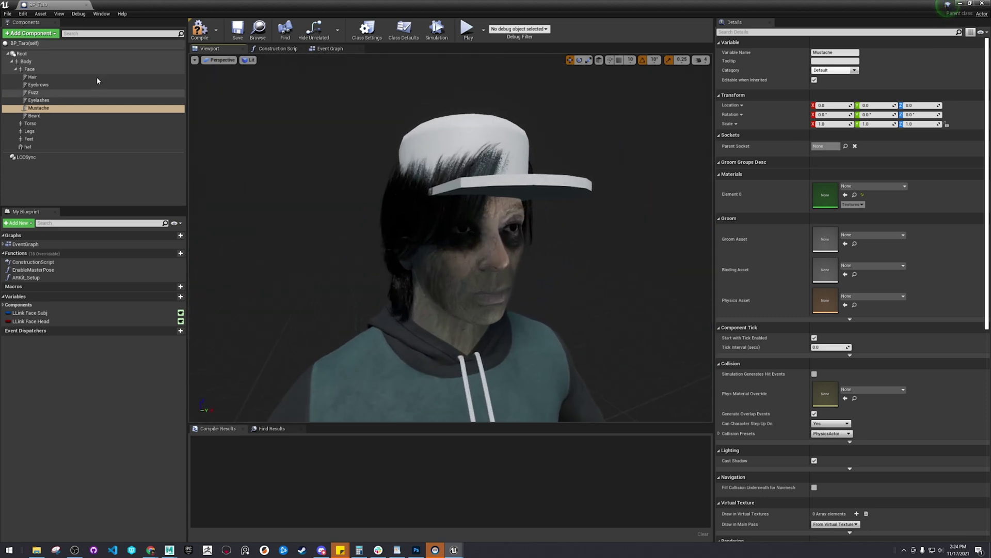
click(79, 109)
right_click(80, 109)
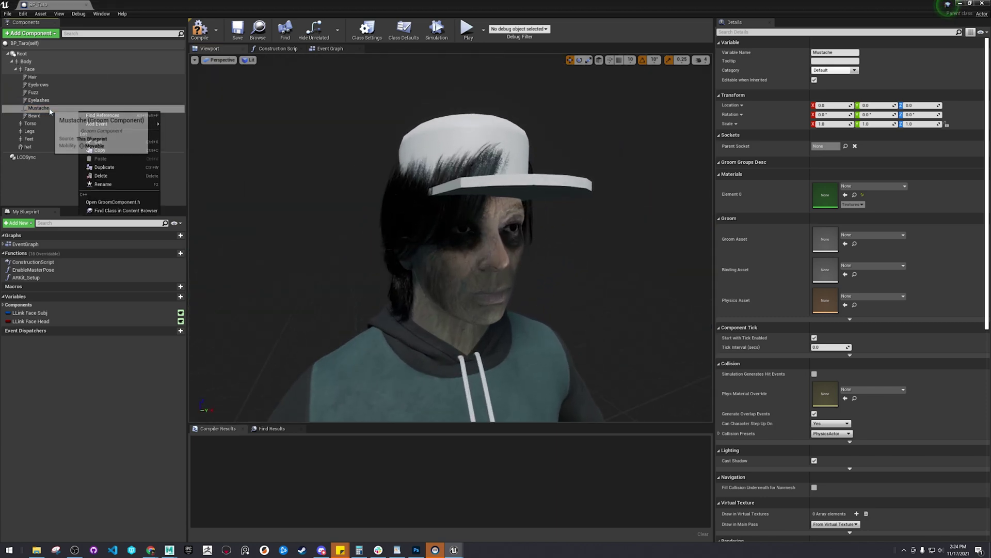
click(119, 177)
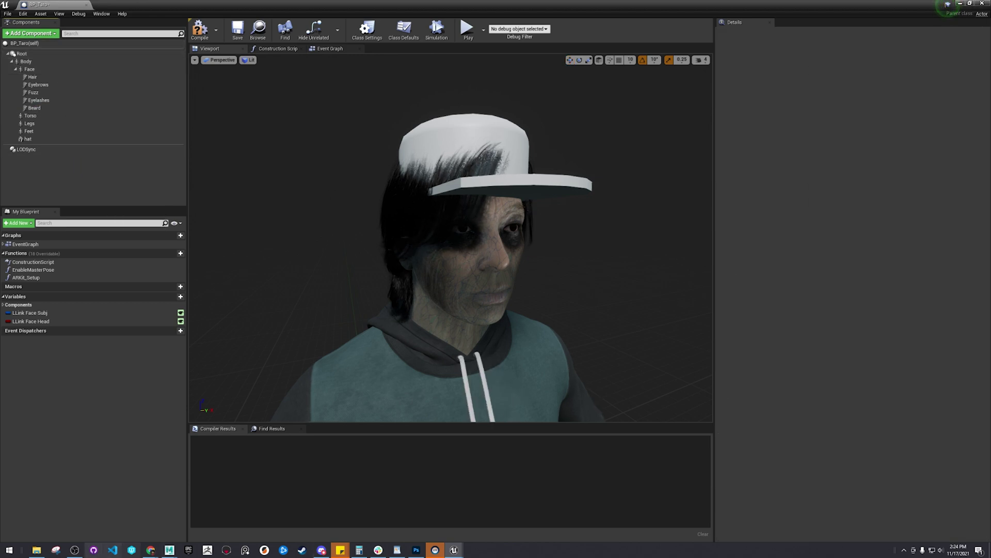
click(36, 550)
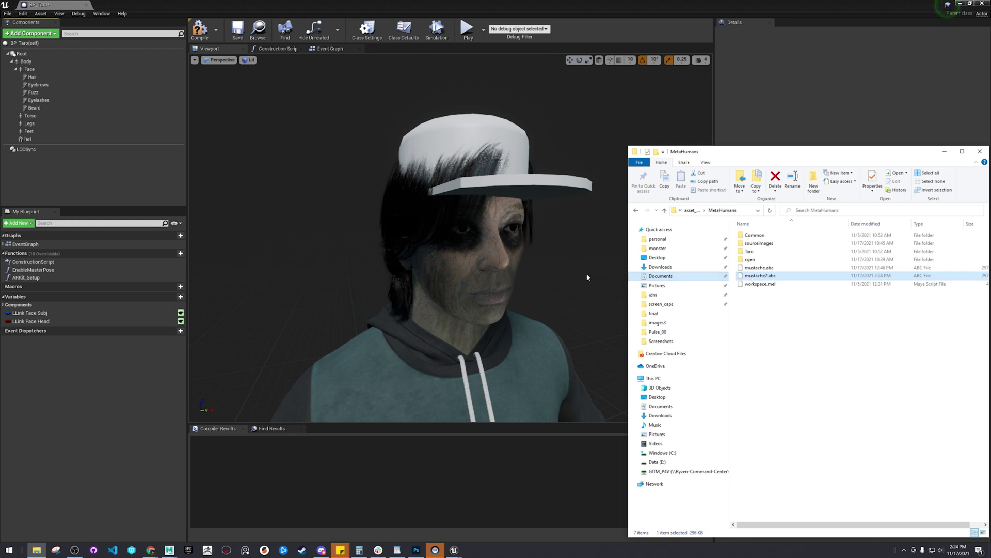
click(943, 153)
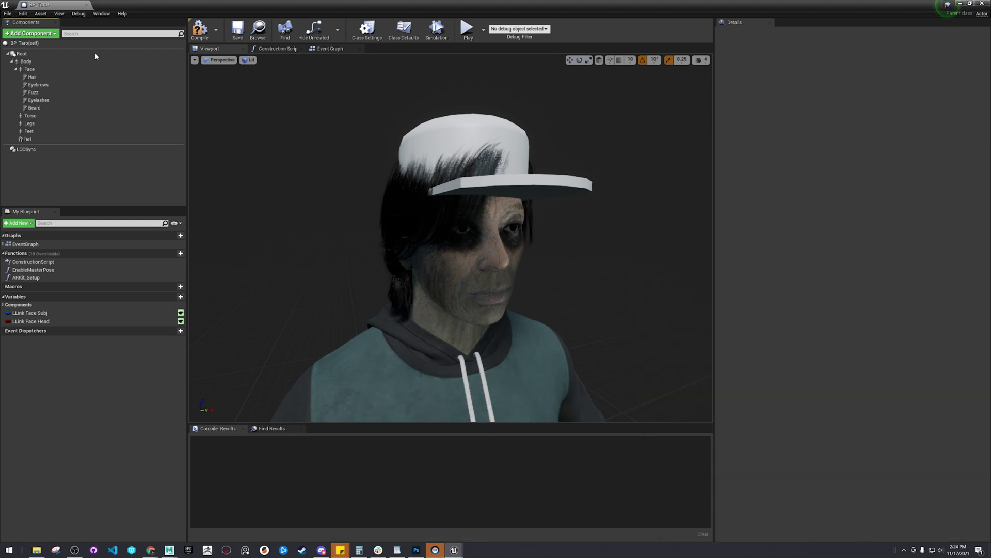
click(49, 34)
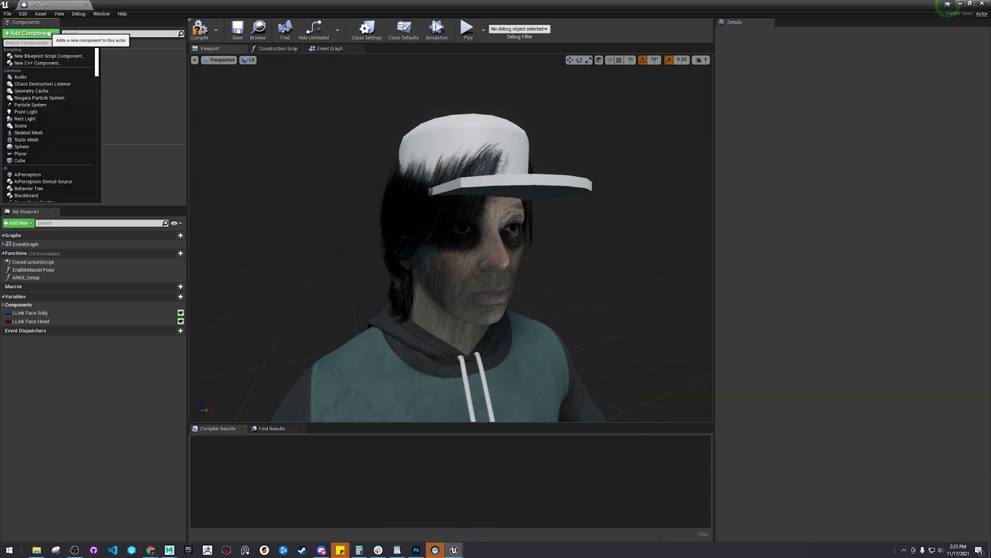
text(mus)
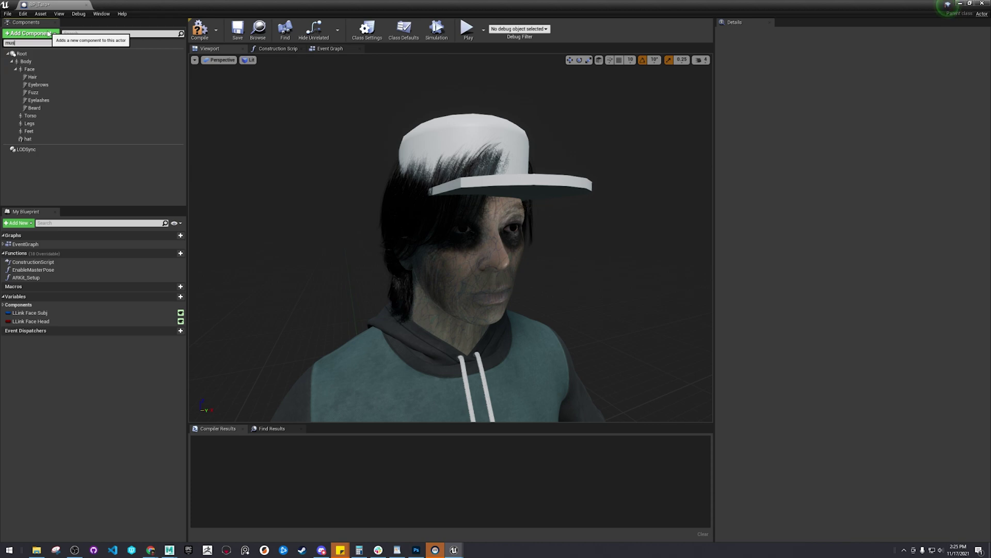
key(BackSpace)
key(BackSpace)
key(BackSpace)
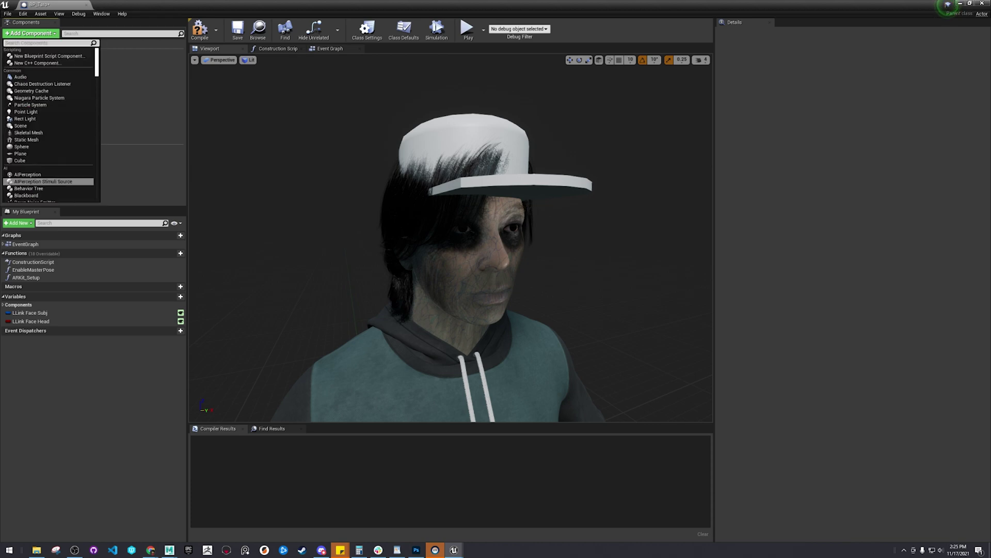
Try to add the mustache2 groom from the Taro content folder directly to the BP_Taro blueprint
drag(725, 5, 637, 133)
drag(363, 425, 479, 205)
drag(606, 135, 459, 2)
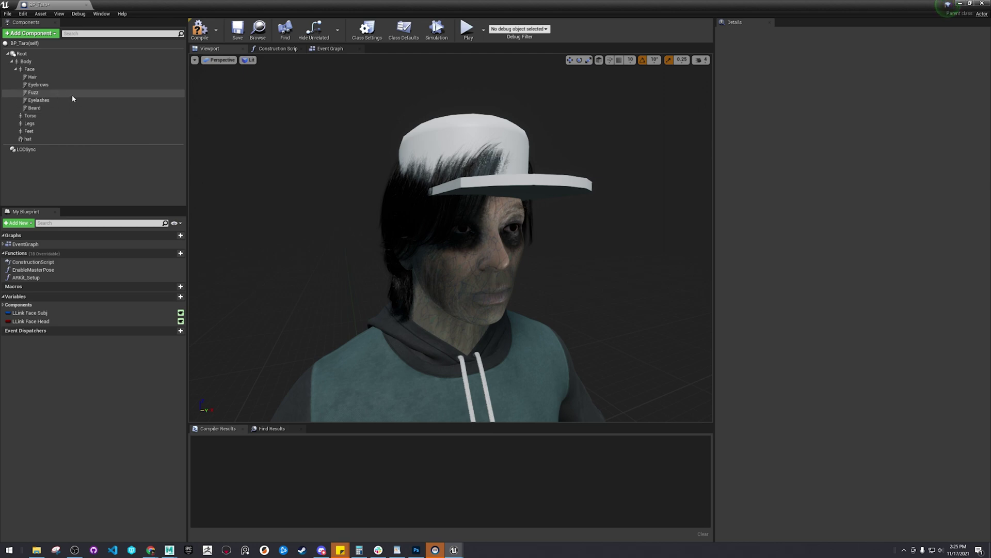
Enlarge the BP_Taro component list and try again to add the mustache2 groom asset to the component hierarchy
drag(190, 5, 246, 5)
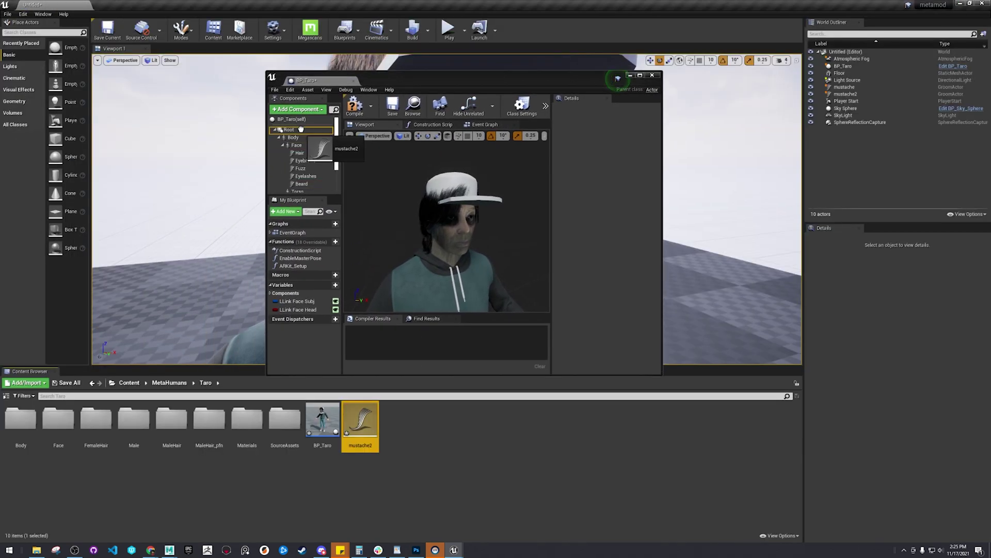
drag(319, 205, 324, 255)
drag(360, 421, 318, 248)
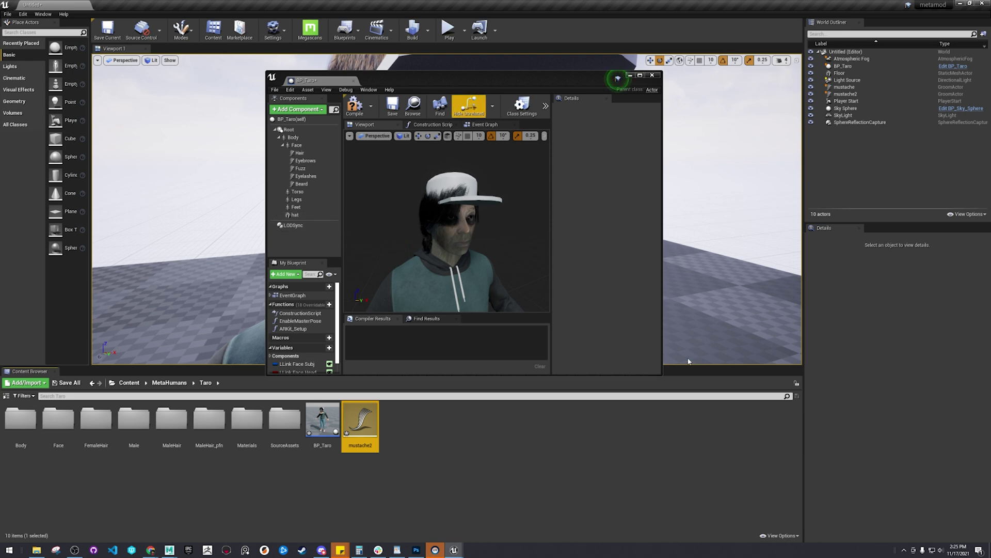
Add a Groom component under Face in BP_Taro and assign mustache2 as its Groom Asset
click(312, 144)
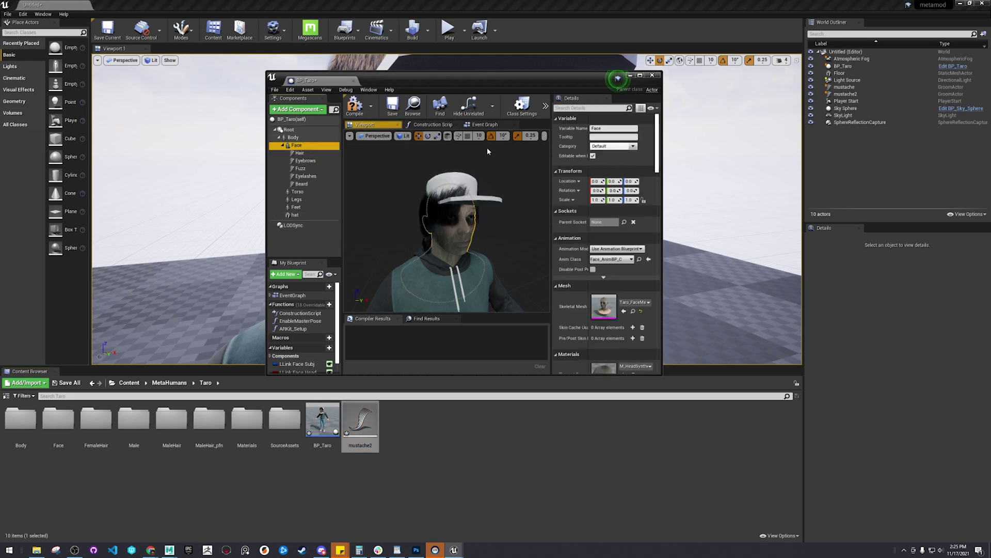
click(297, 109)
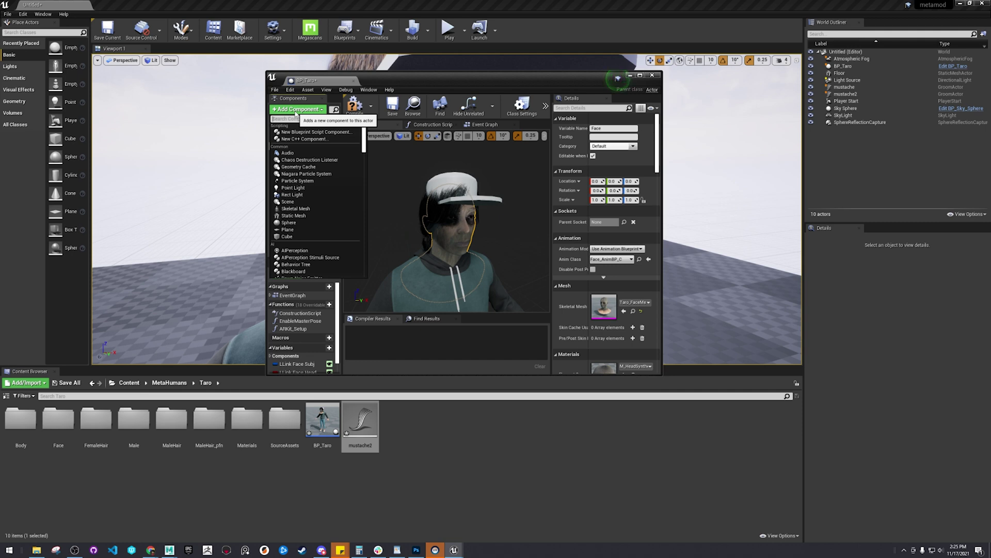
text(groo)
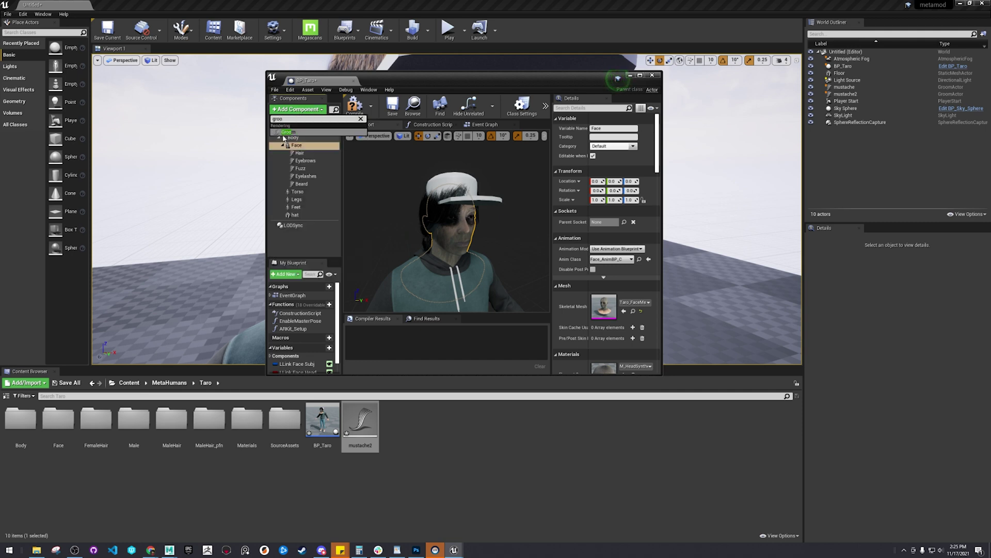
click(287, 132)
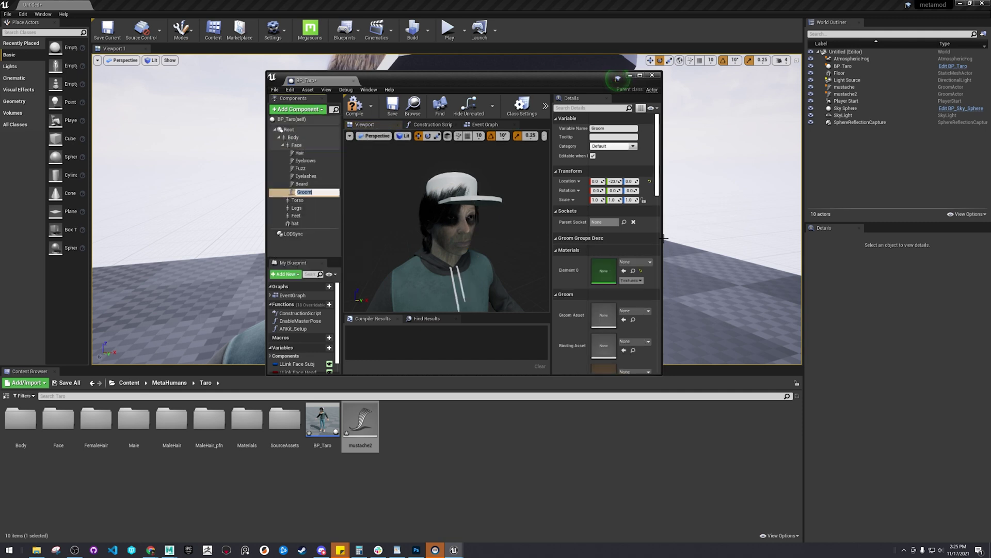
drag(360, 421, 623, 316)
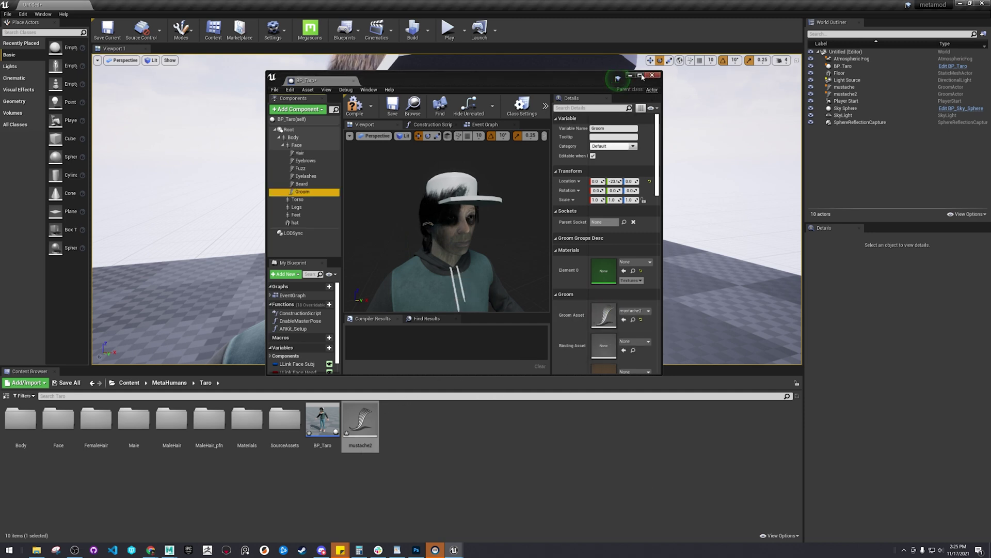
Maximize the blueprint editor and rotate the new groom freehand about its Z axis to about -190°
click(640, 76)
scroll(359, 229, down, 5)
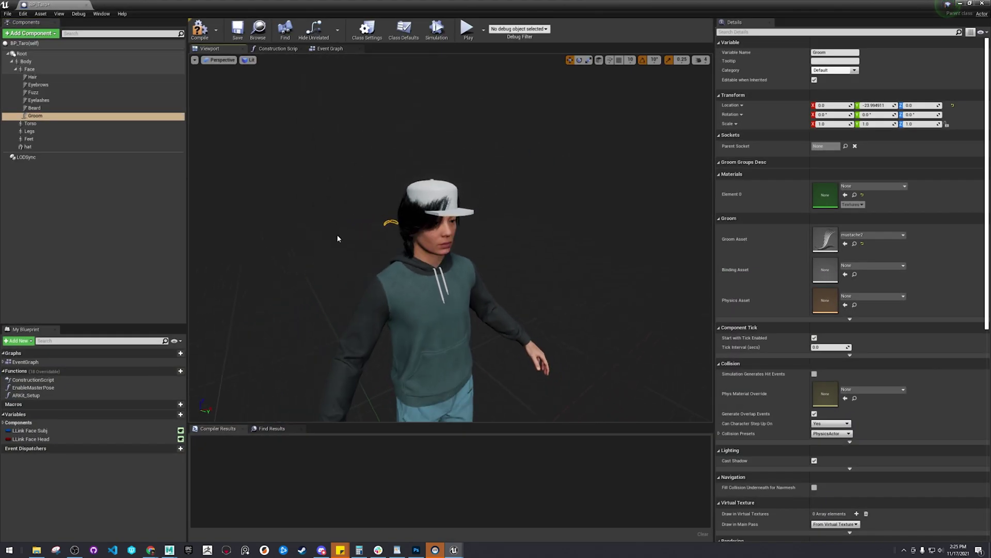
key(e)
scroll(432, 310, down, 4)
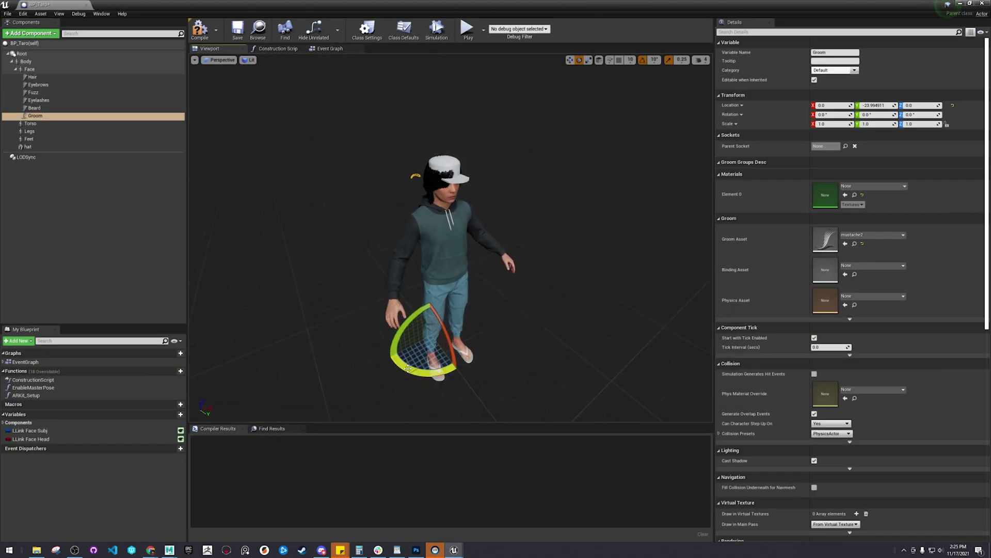
drag(421, 374, 488, 371)
drag(395, 324, 394, 372)
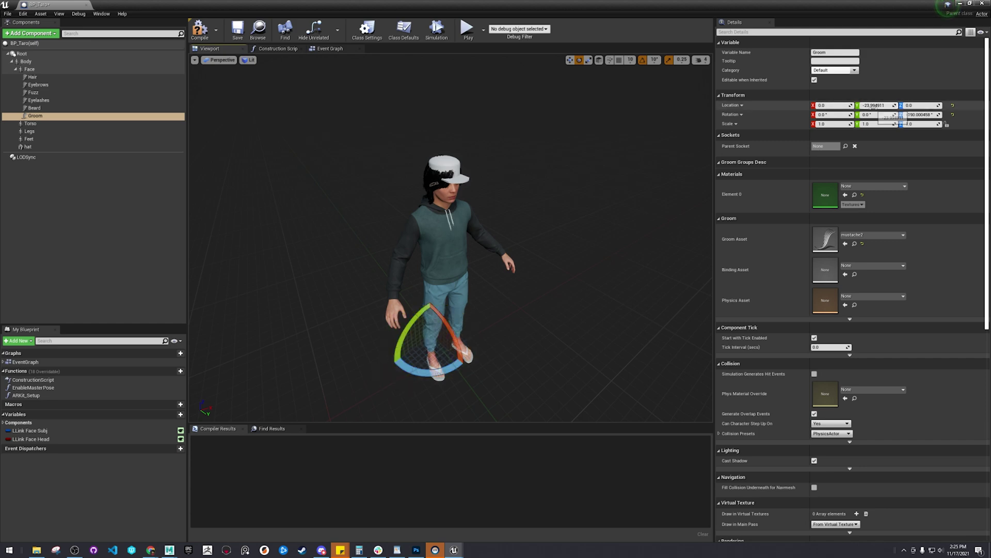
Set the groom component's Y location to 0.0 and its Z rotation to -180°
click(872, 105)
key(Return)
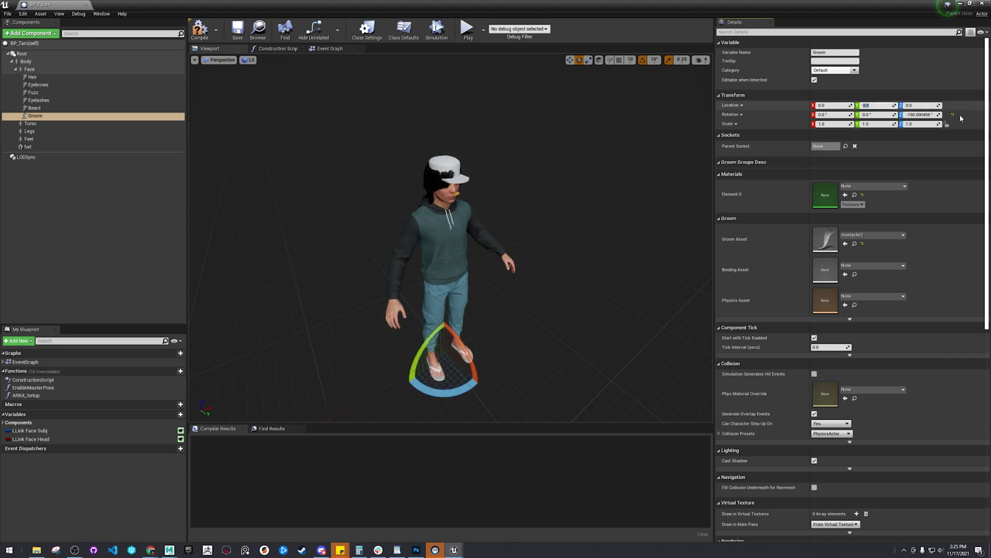
click(924, 114)
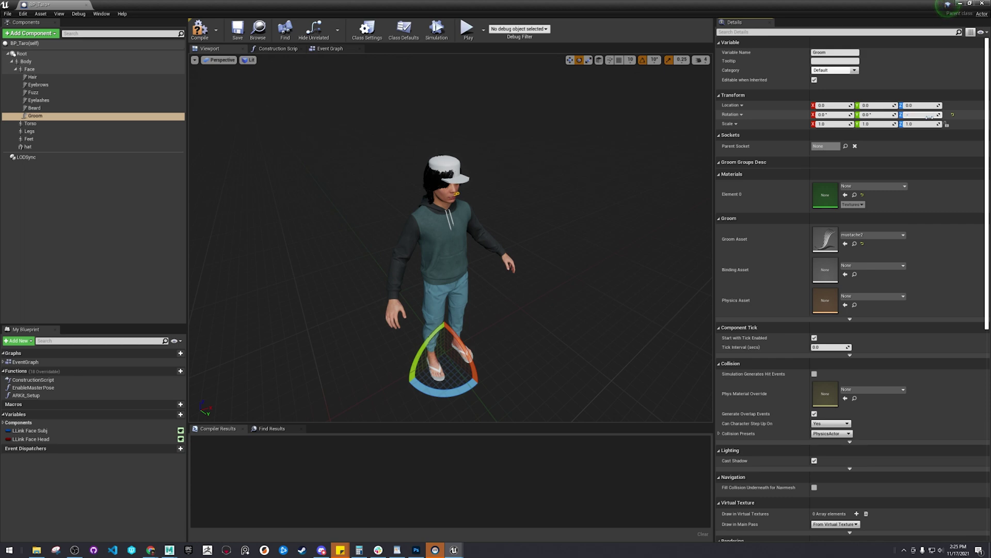
text(-180)
key(Return)
Examine up close how the mustache sits on the character's upper lip from several angles
key(f)
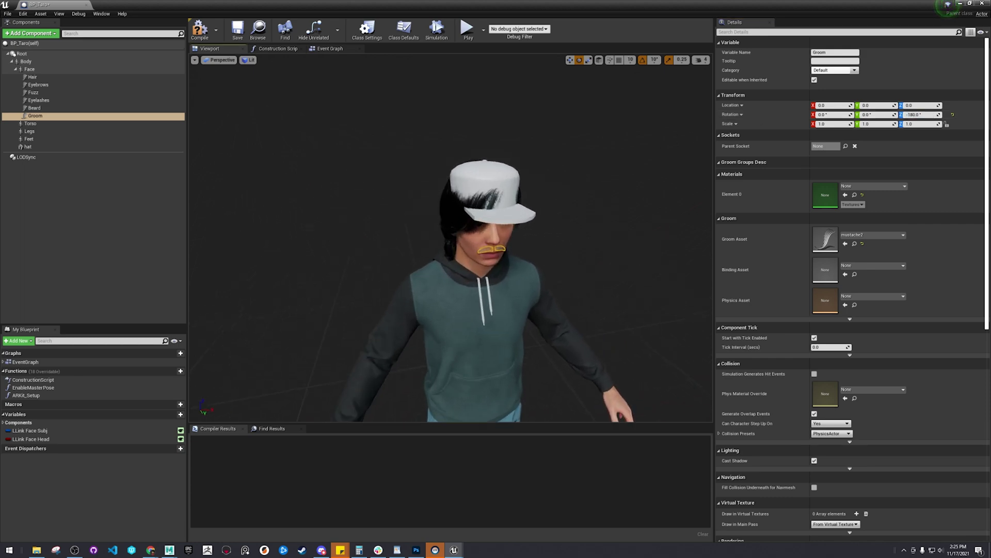
key(w)
right_drag(450, 237, 397, 202)
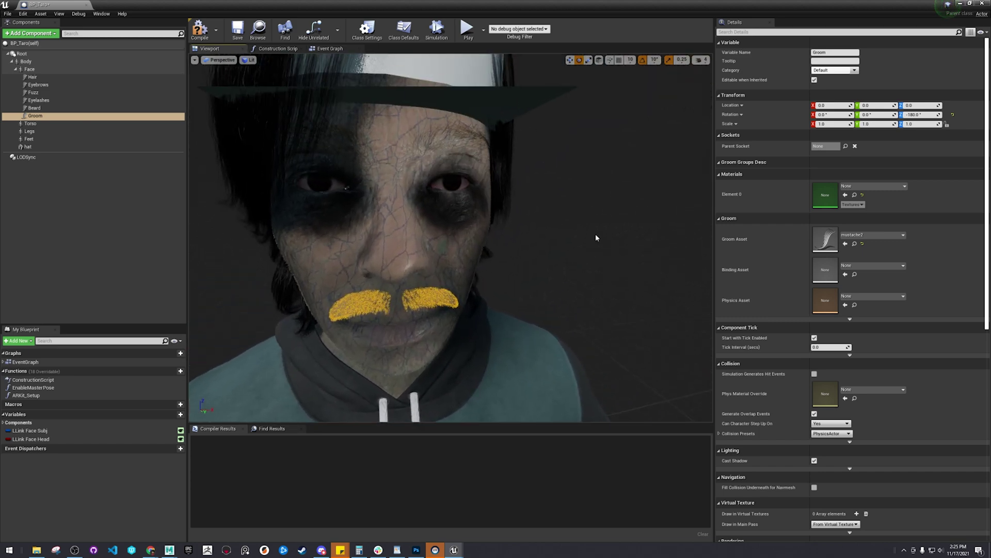
click(501, 300)
key(f)
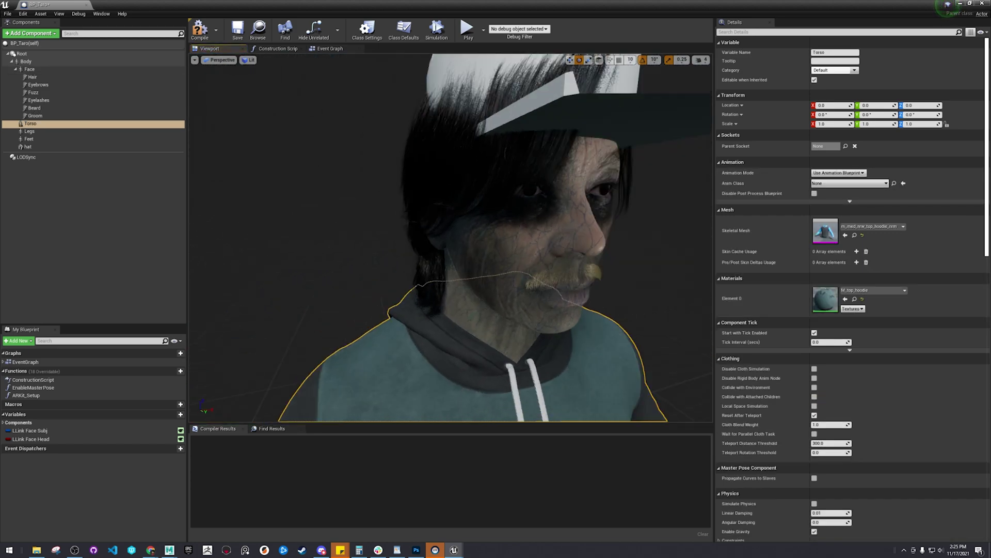
key(w)
right_drag(450, 237, 434, 213)
key(w)
right_drag(396, 306, 434, 304)
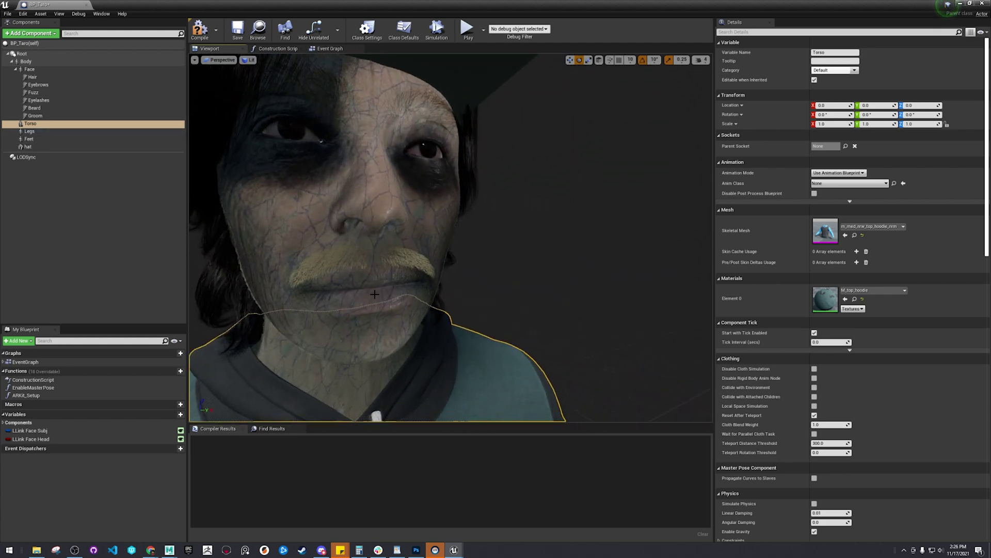
Rename the Groom component under Face to mustache
click(58, 69)
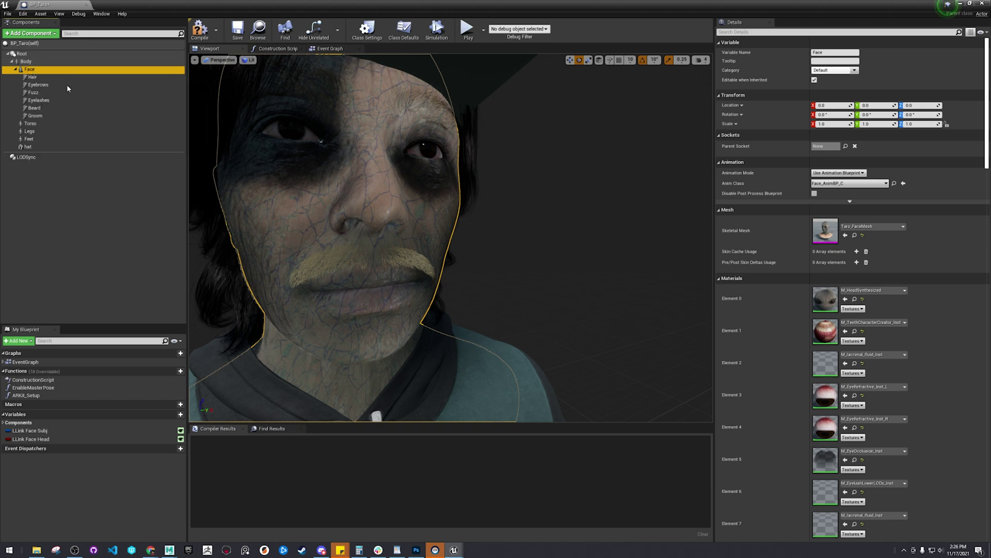
click(49, 116)
right_click(49, 116)
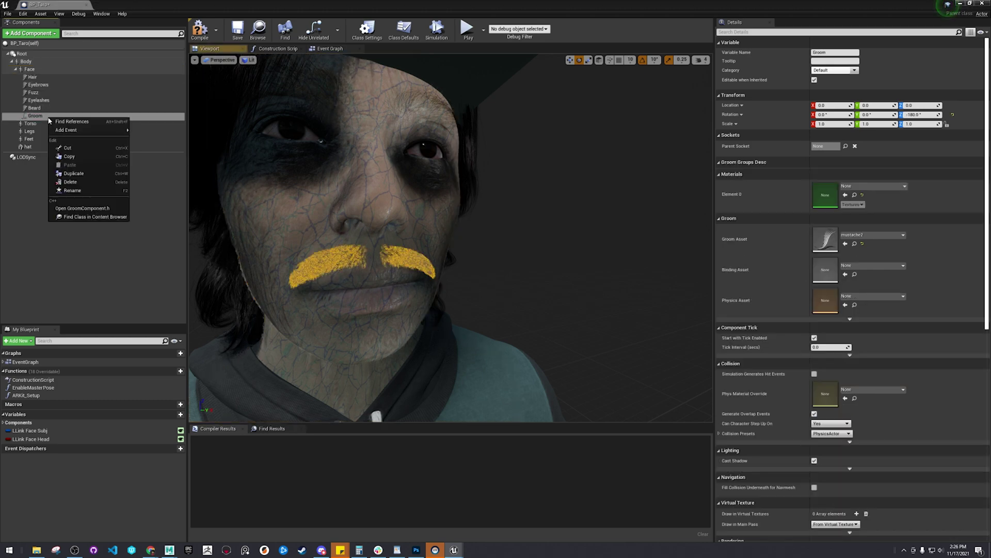
click(85, 190)
text(mustache)
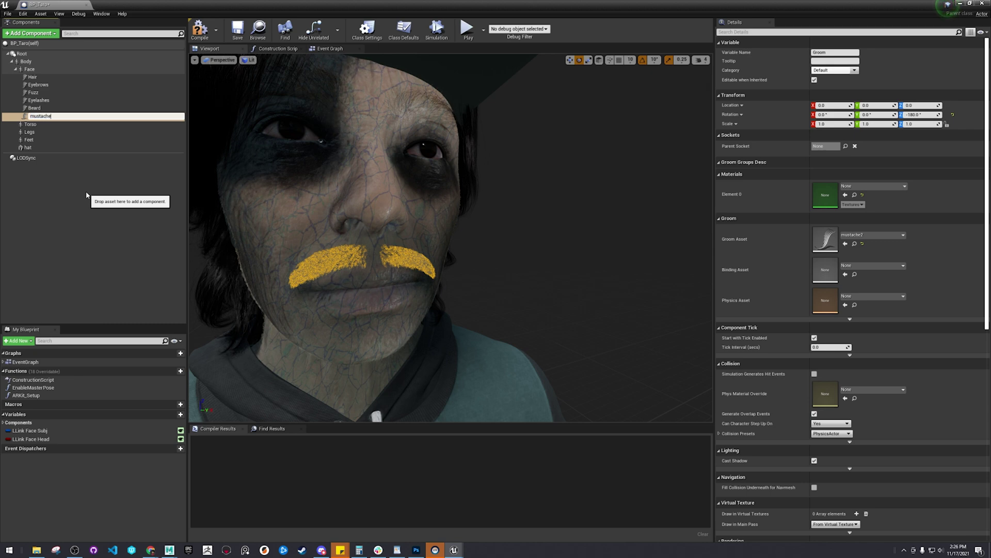
key(Return)
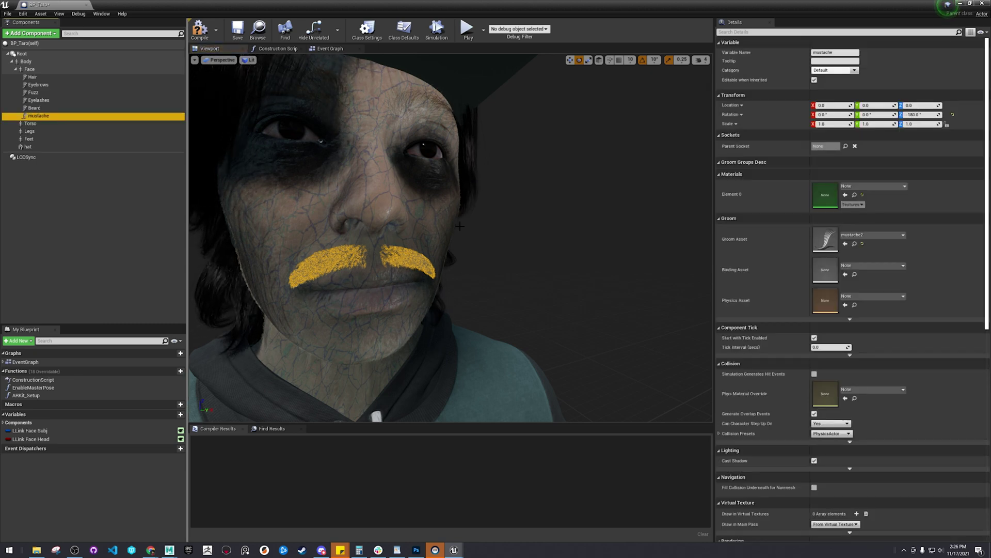
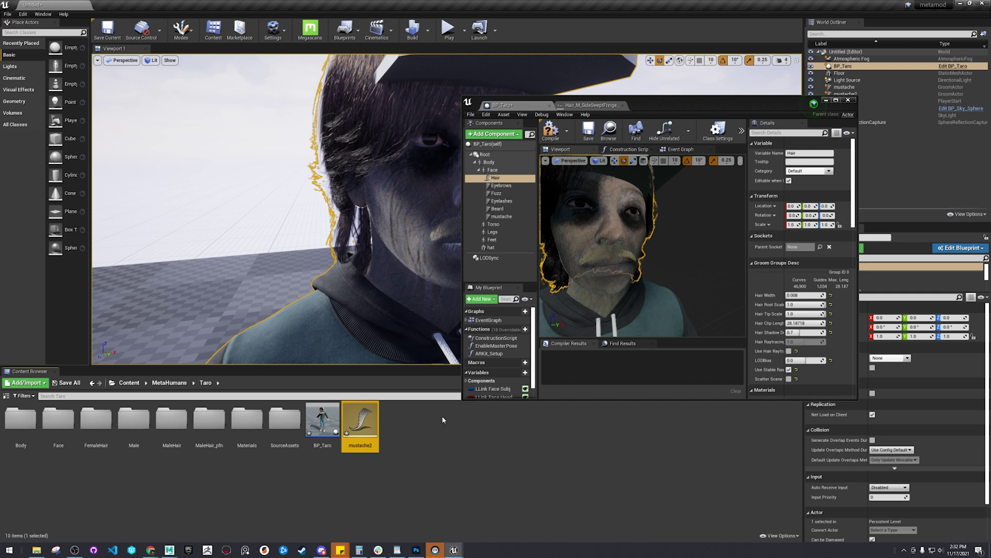
right_click(369, 415)
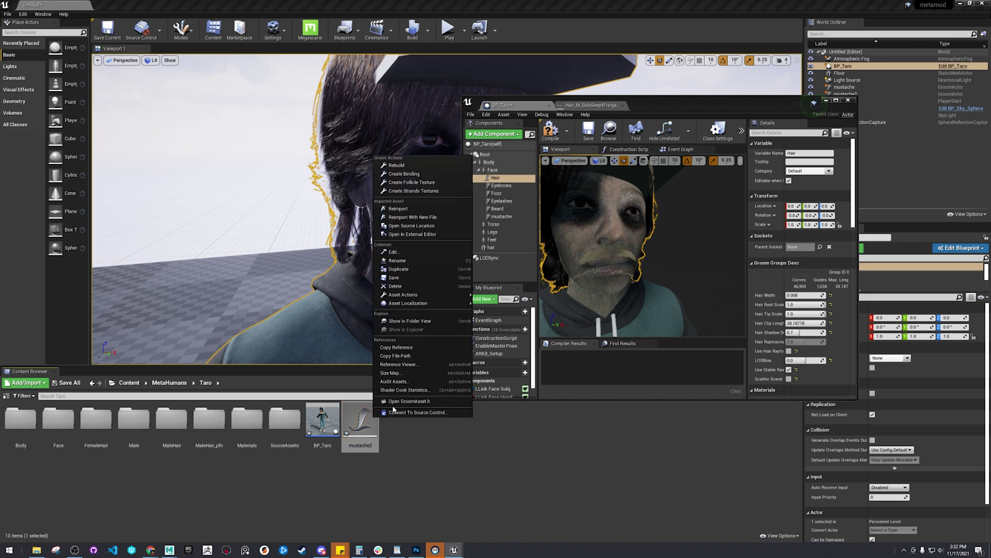
click(421, 174)
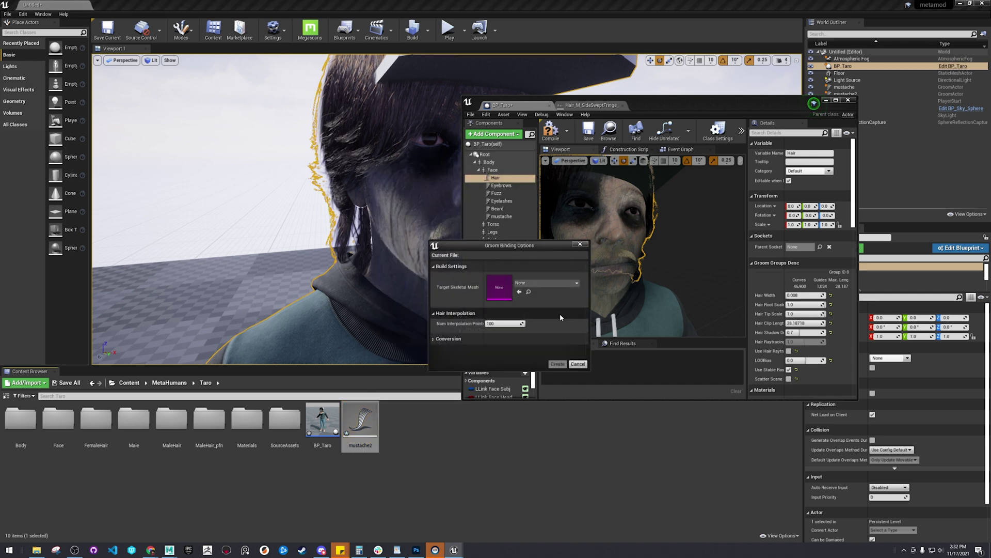
click(544, 283)
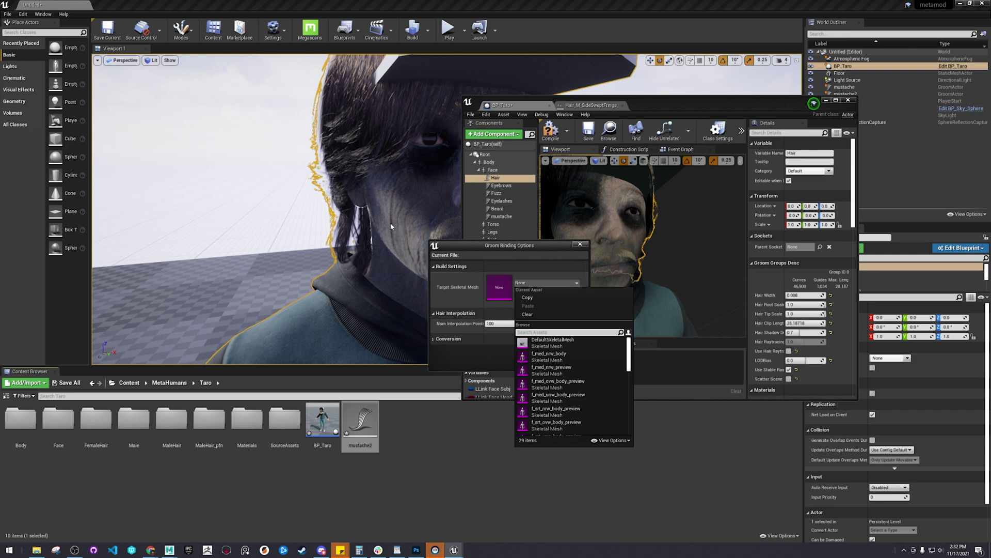
scroll(589, 377, down, 2)
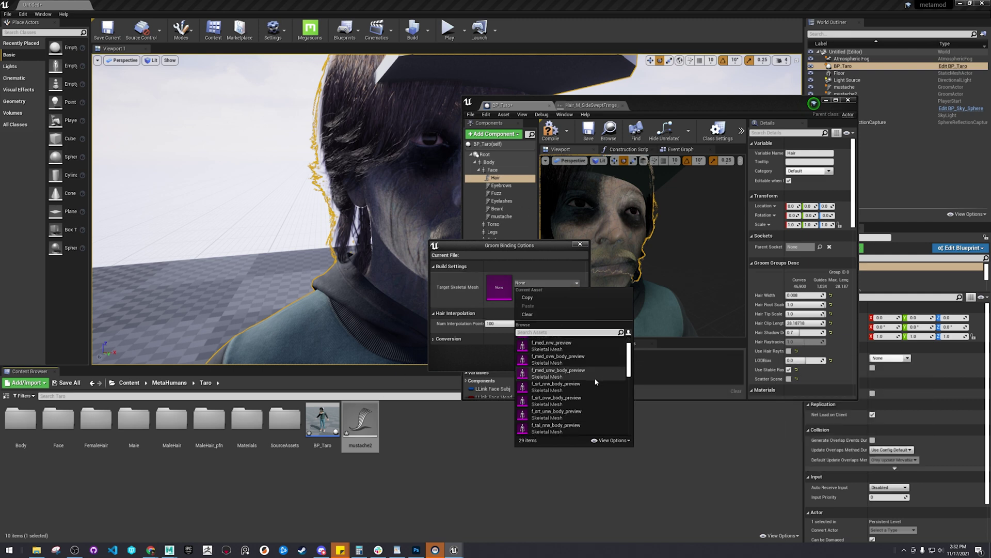
click(575, 264)
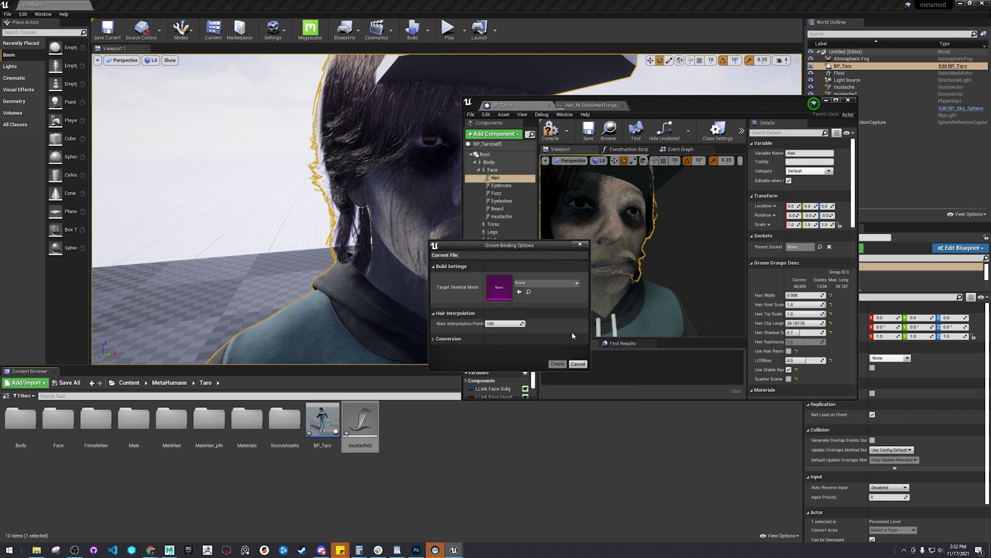
click(579, 363)
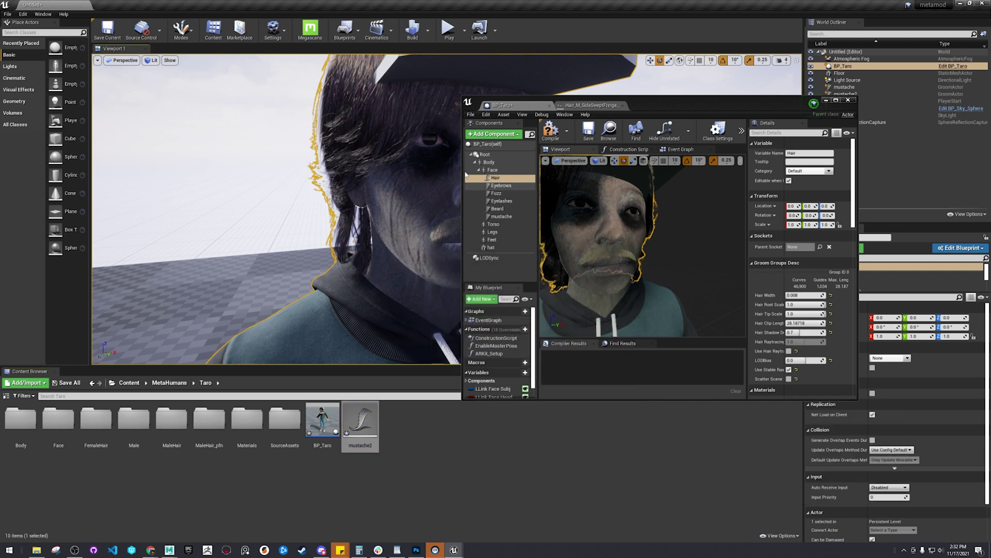
Locate the Body component's skeletal mesh in the project content, then return to the Taro folder
click(489, 163)
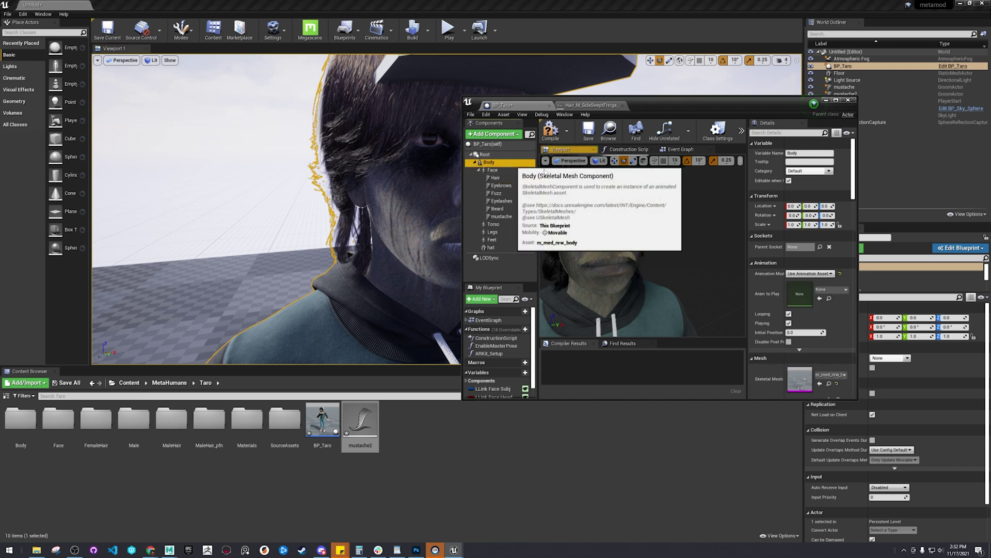
click(823, 384)
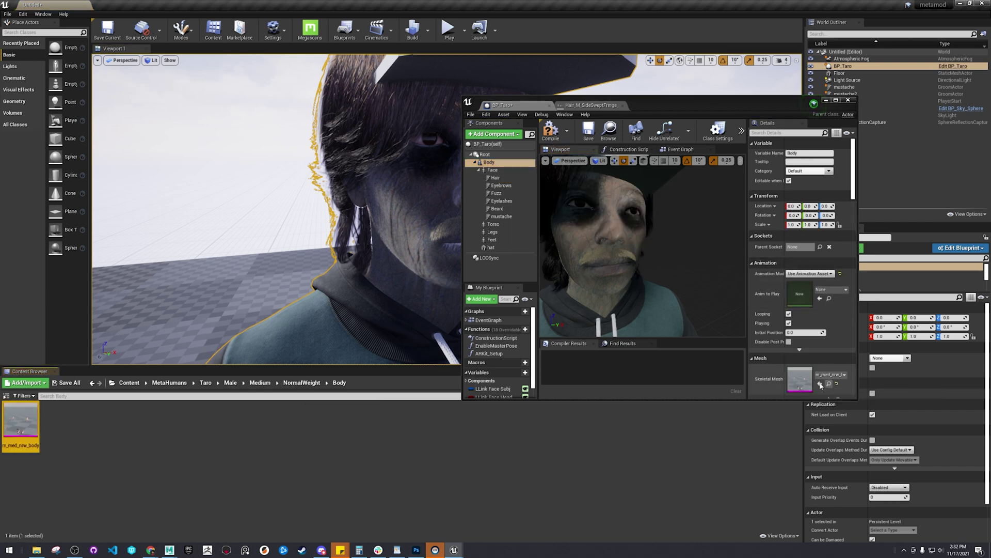
click(11, 446)
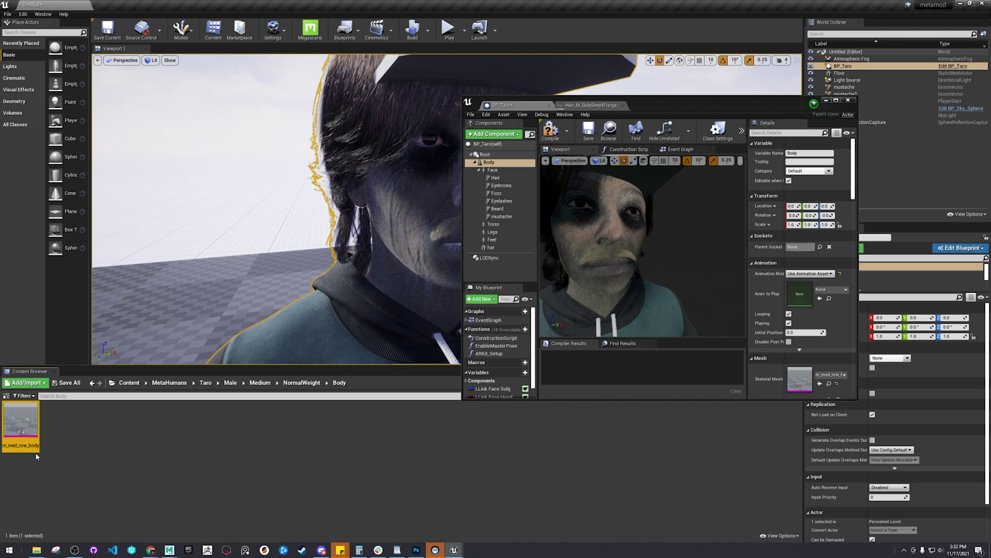
click(93, 384)
click(93, 384)
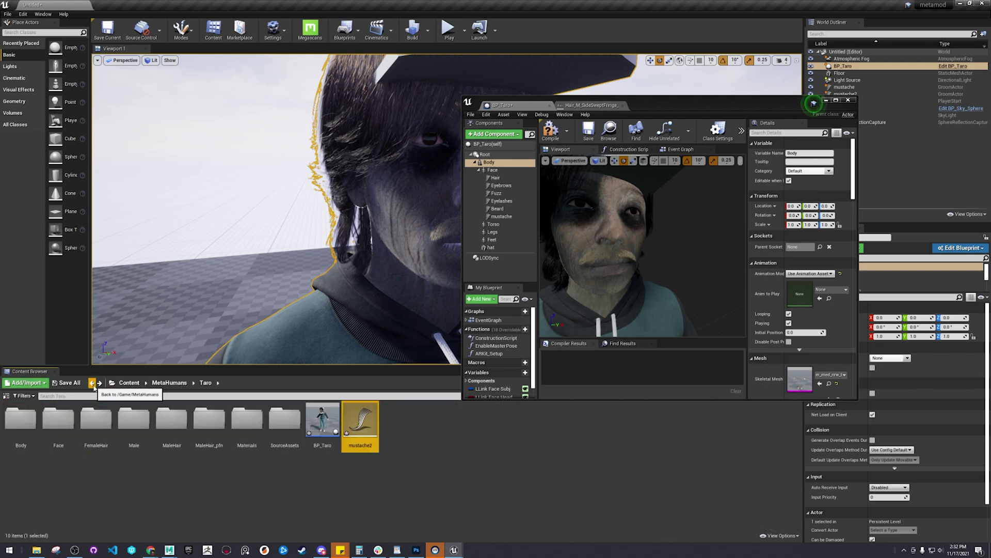
right_click(361, 423)
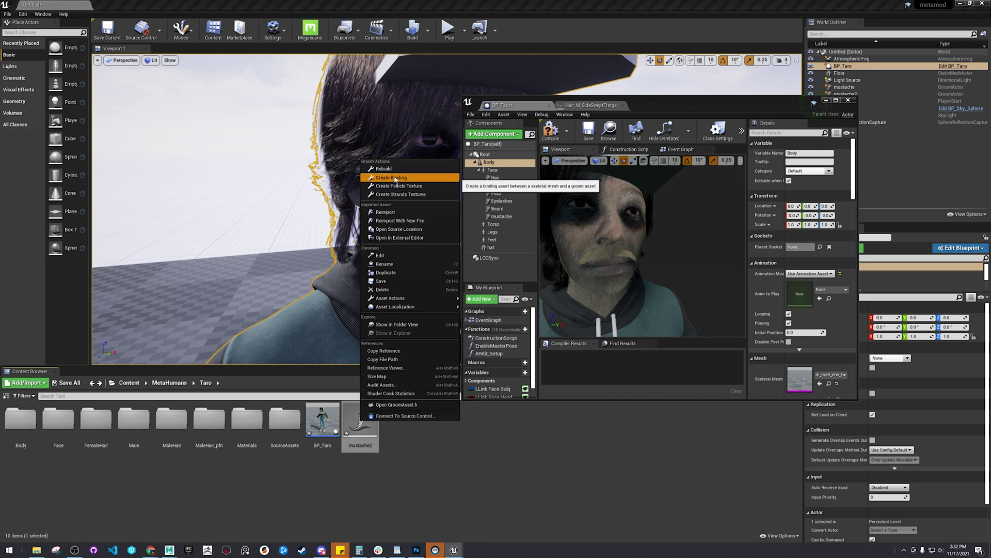
click(388, 177)
click(545, 284)
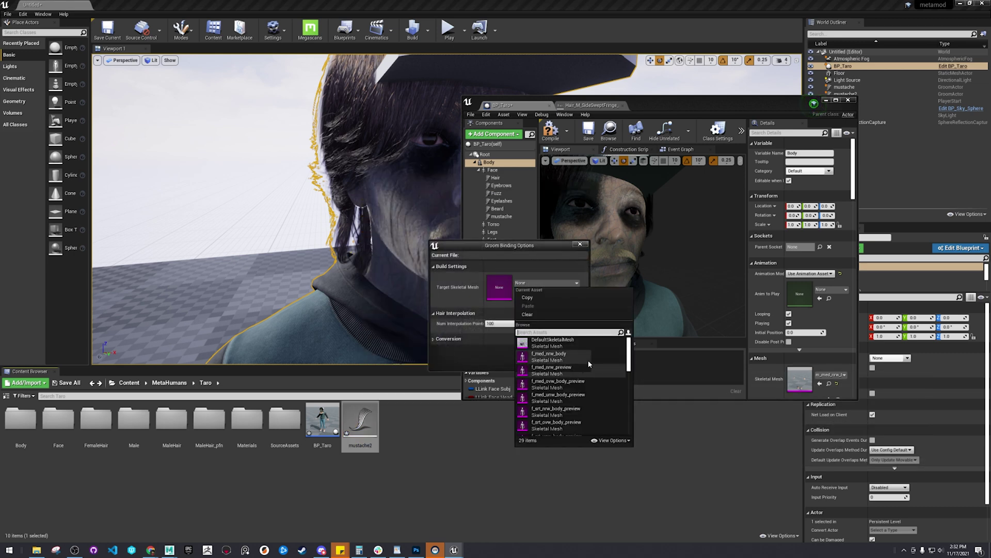
scroll(594, 408, down, 5)
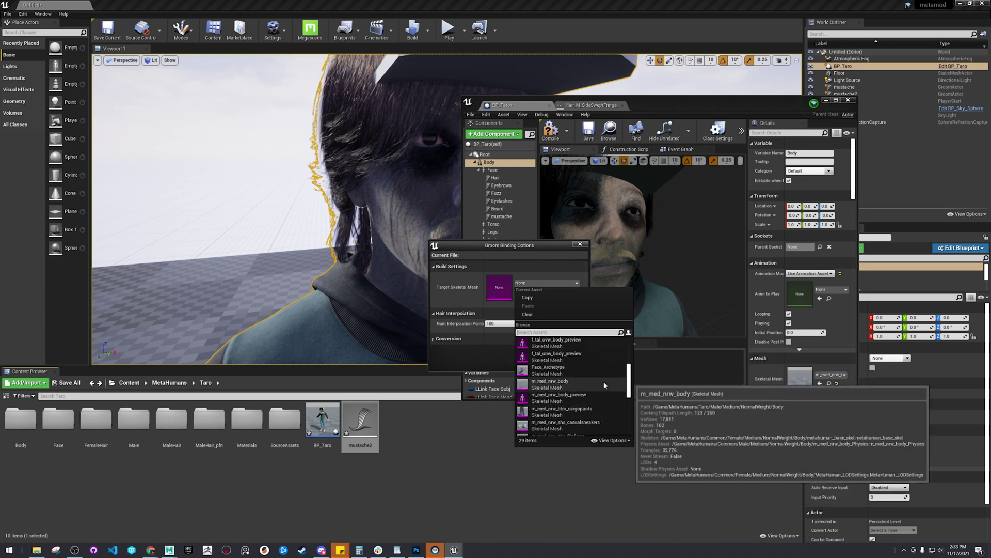
click(604, 385)
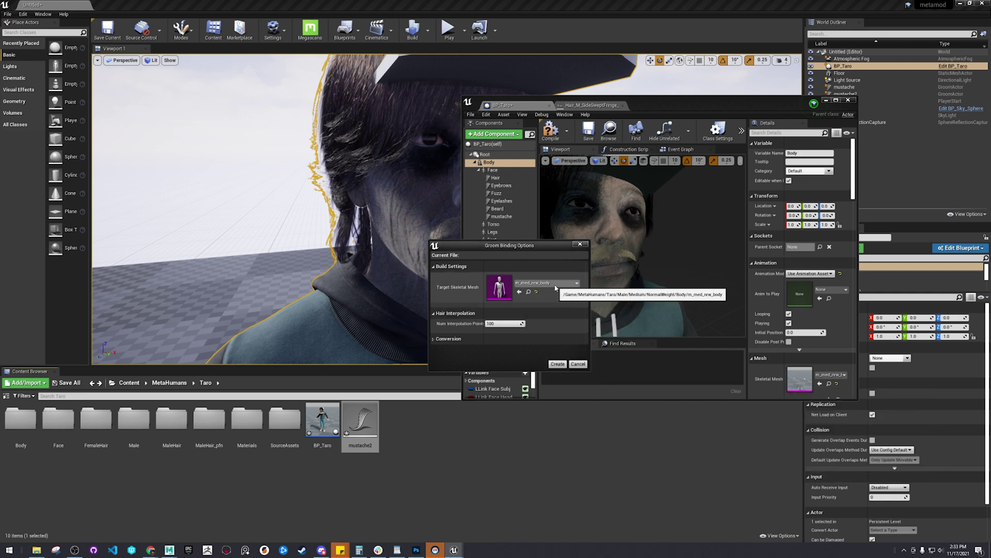
click(577, 364)
Check the Face component's skeletal mesh, then try to create a groom binding for mustache2 with m_med_nrw_body as target skeletal mesh
click(493, 170)
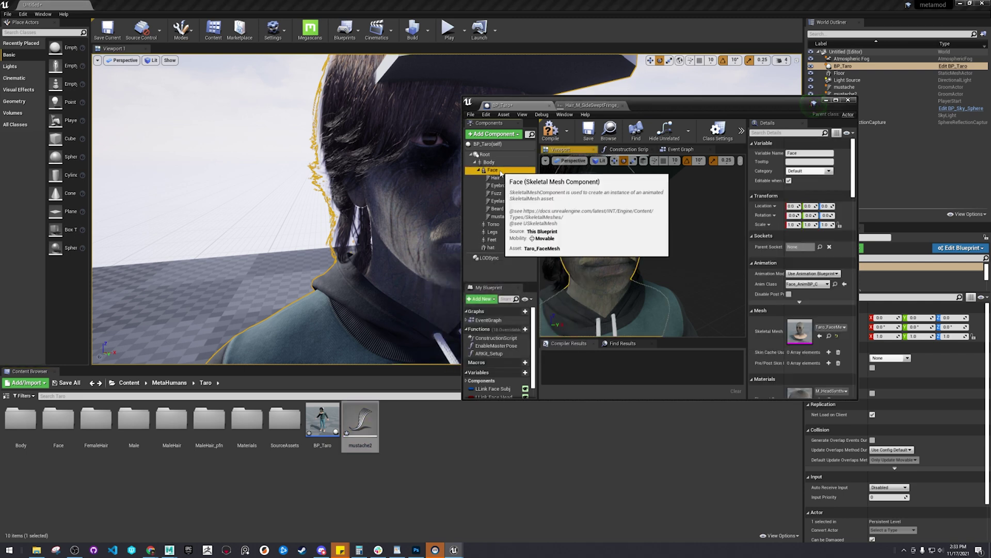
scroll(821, 363, down, 3)
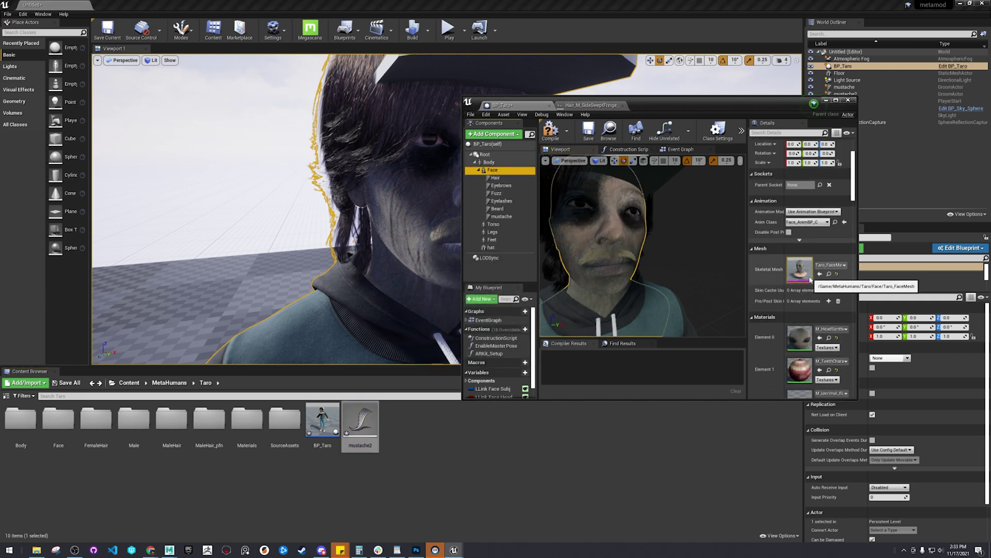
right_click(364, 426)
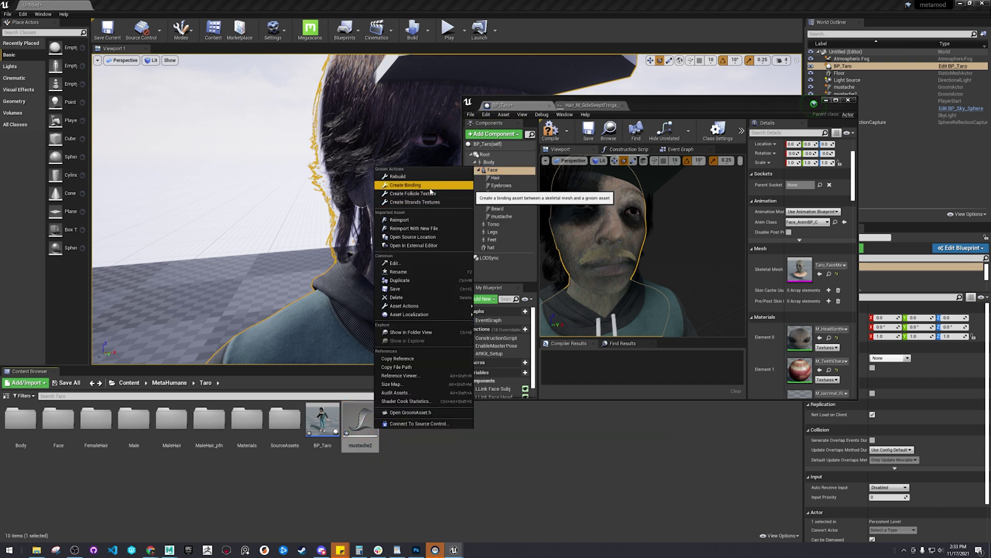
click(413, 185)
click(547, 283)
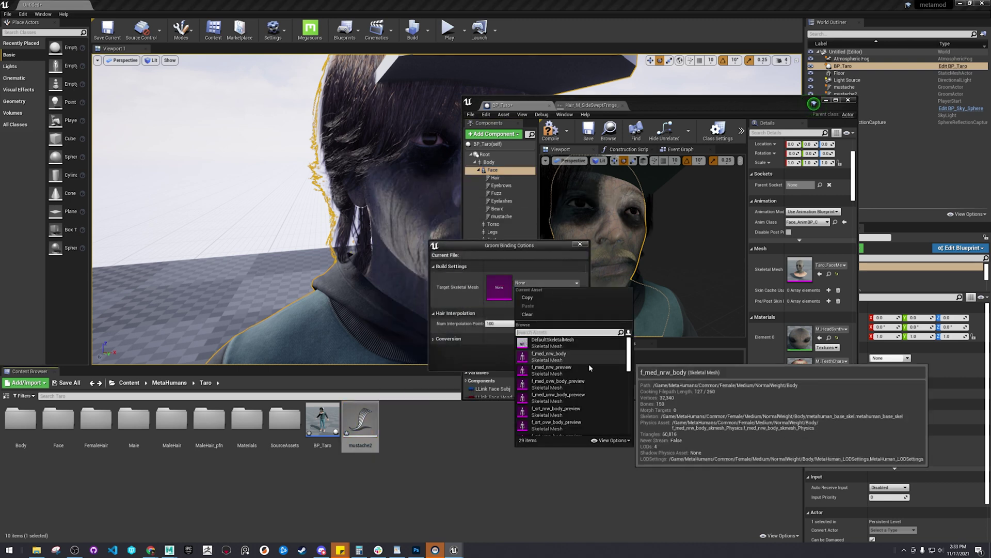
scroll(588, 374, down, 3)
scroll(587, 374, down, 2)
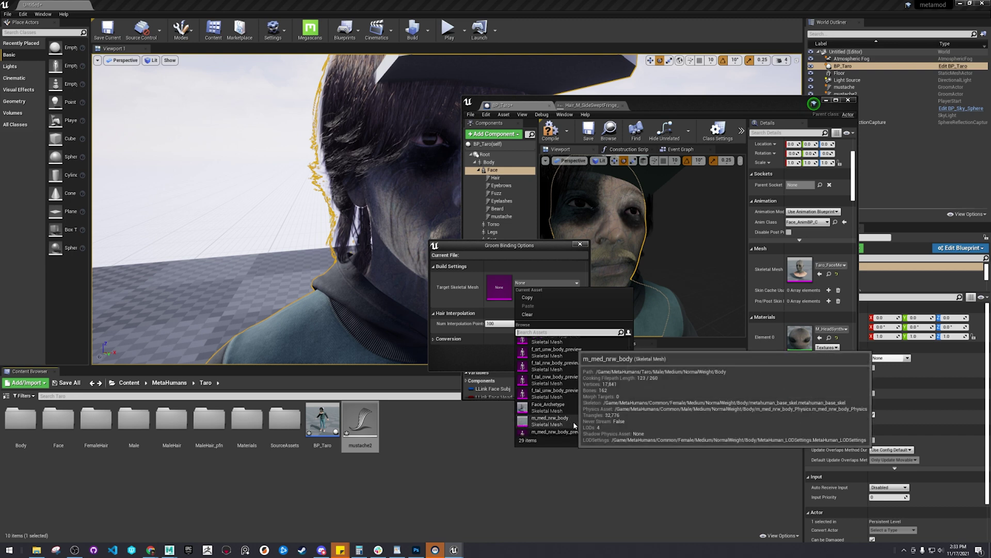
click(576, 424)
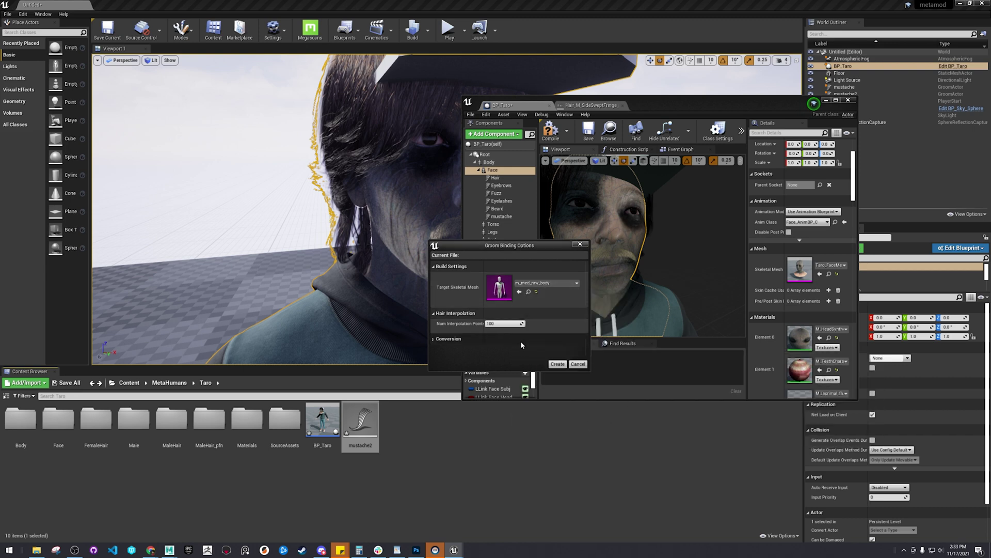
click(434, 340)
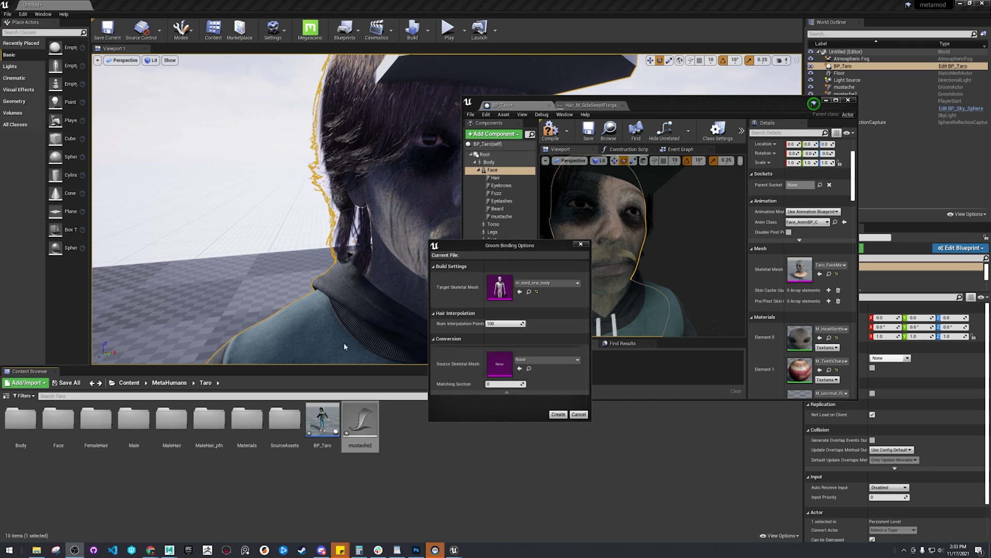
click(553, 415)
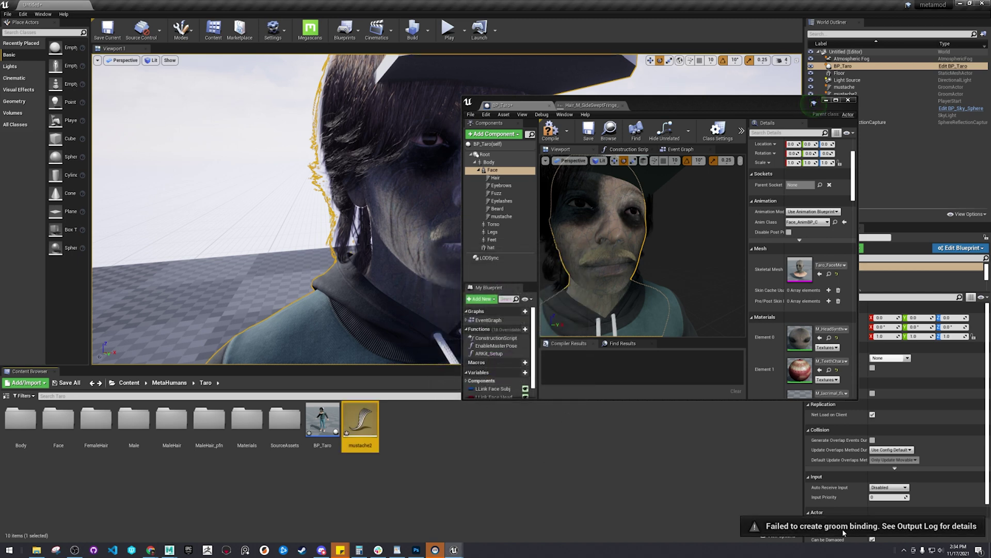
Open the Output Log to look up the details of the groom binding error
click(841, 531)
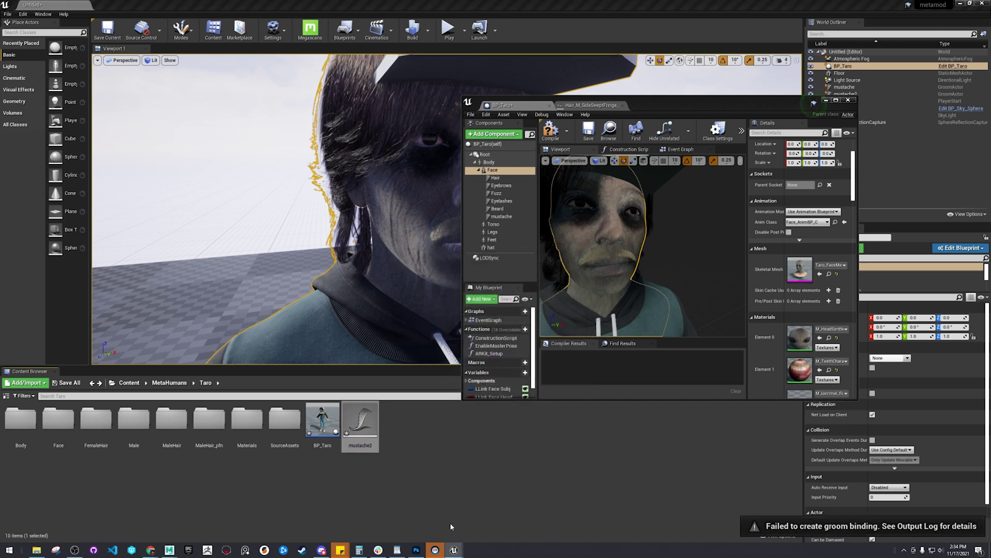
click(597, 524)
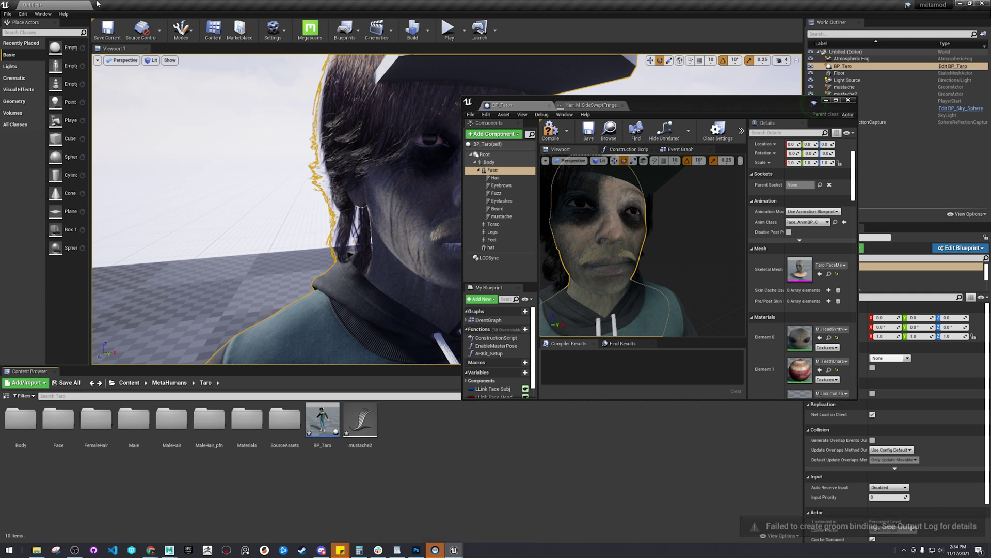
click(43, 14)
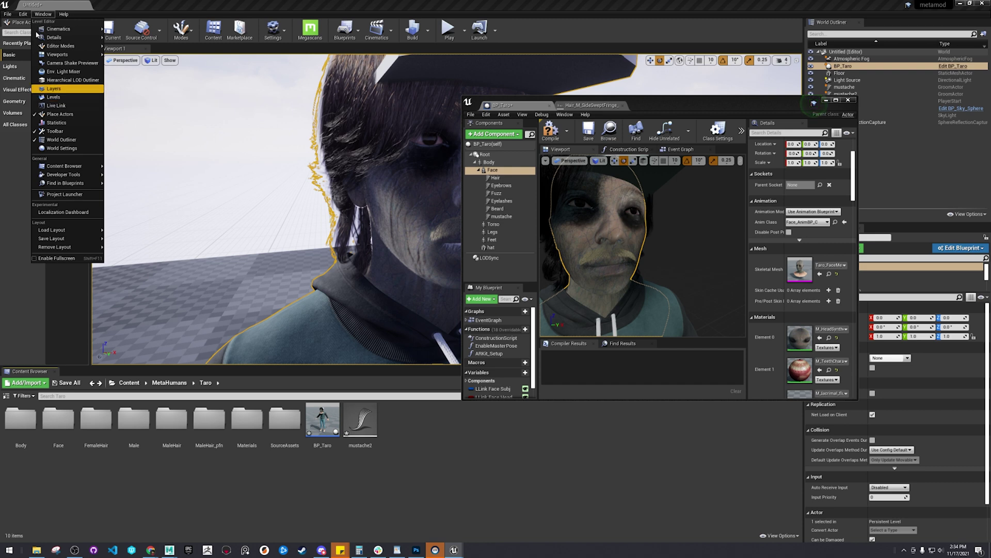
mouse_move(52, 38)
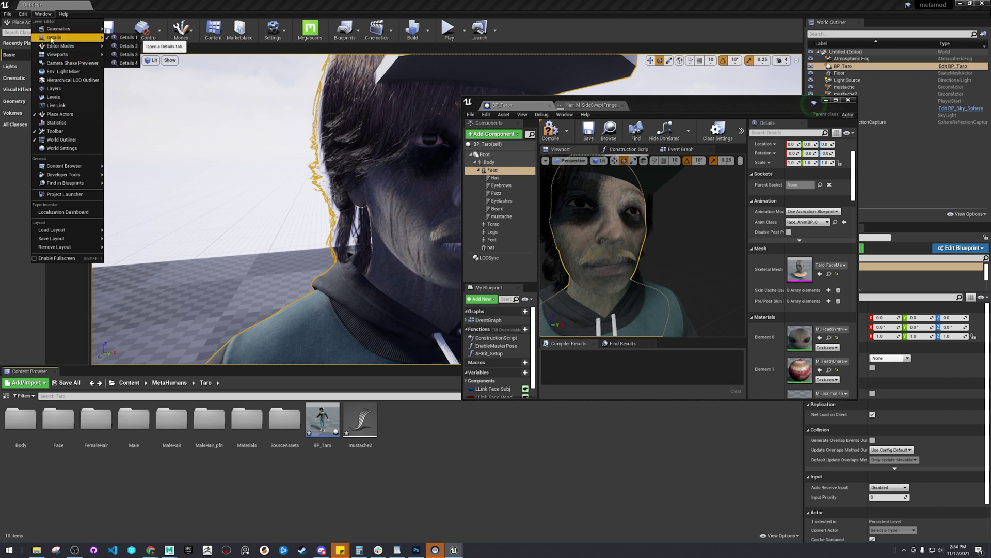
click(52, 15)
click(24, 14)
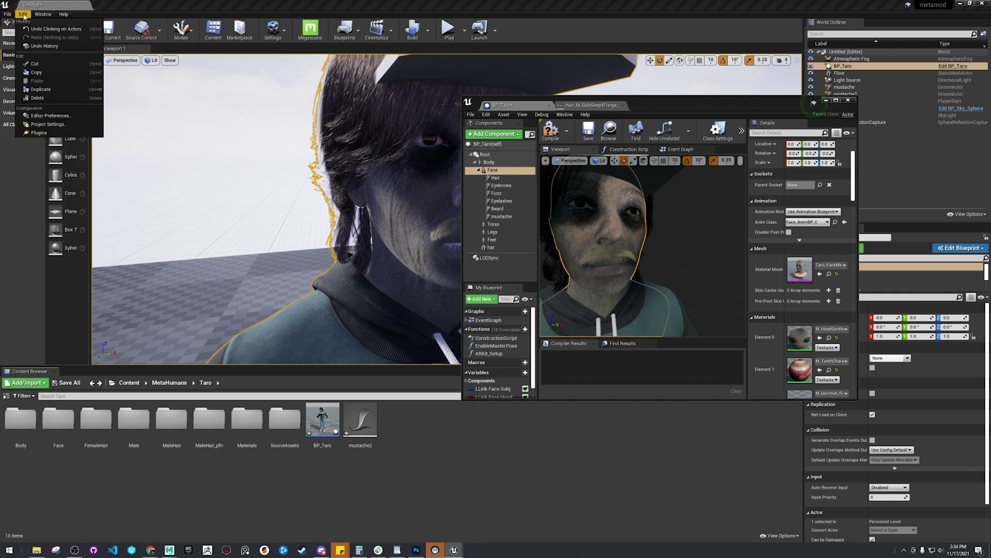
click(43, 14)
mouse_move(48, 29)
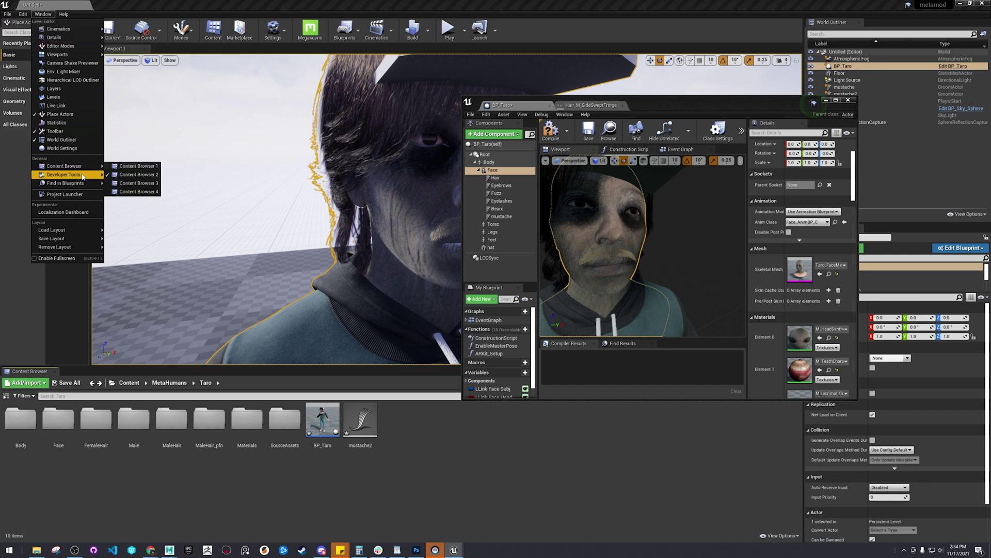
mouse_move(78, 175)
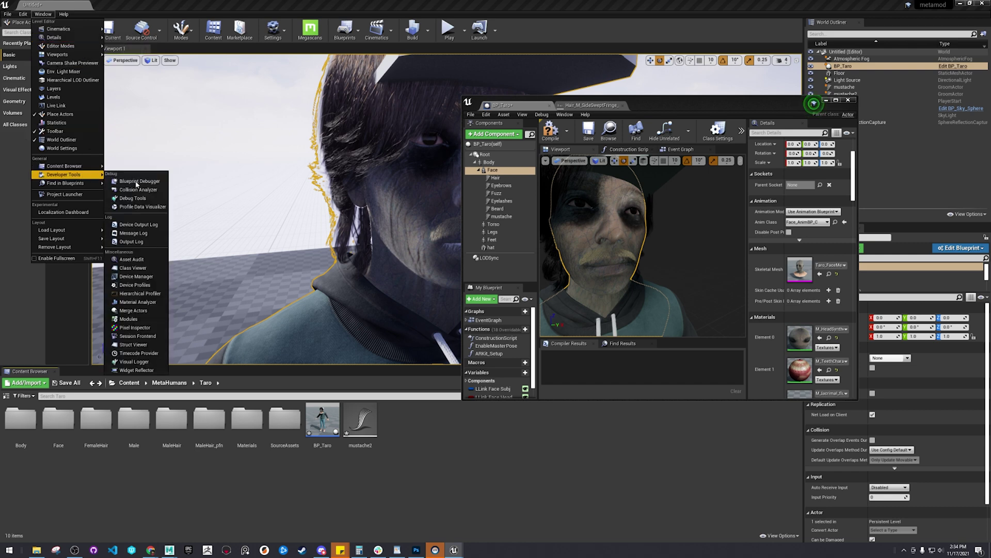
click(146, 240)
Dock the Output Log beside the Content Browser, maximize the main editor and narrow the log to widen the asset area
drag(172, 375, 200, 449)
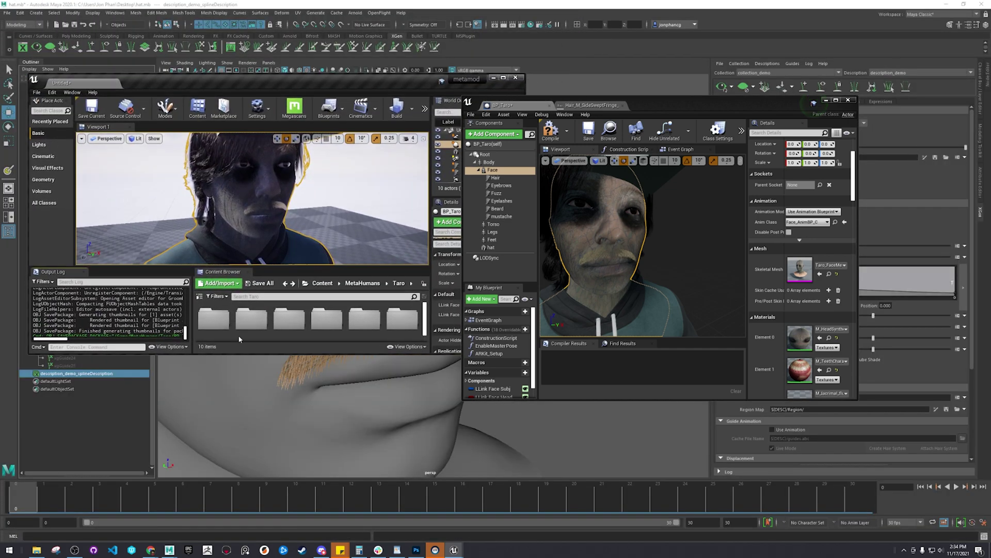
double_click(255, 81)
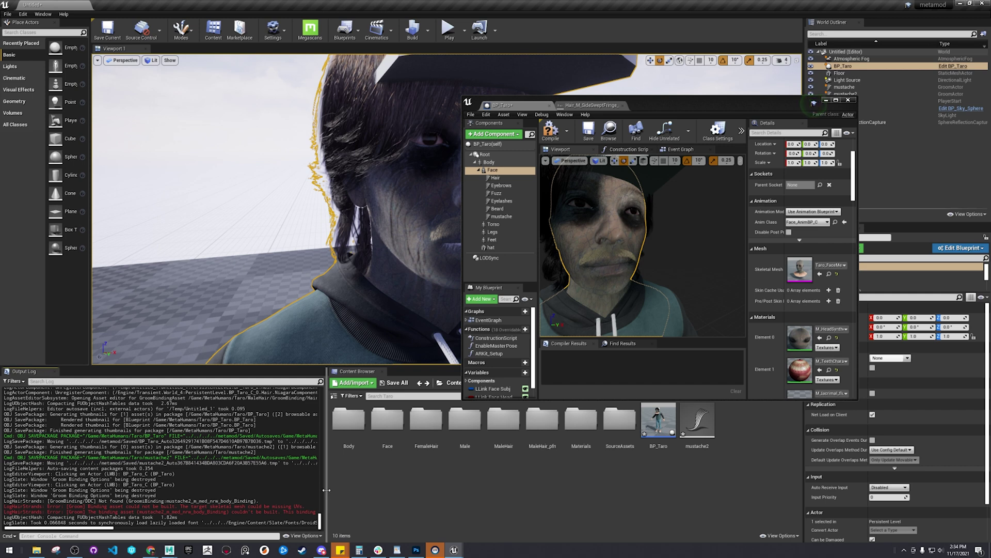
drag(327, 489, 184, 499)
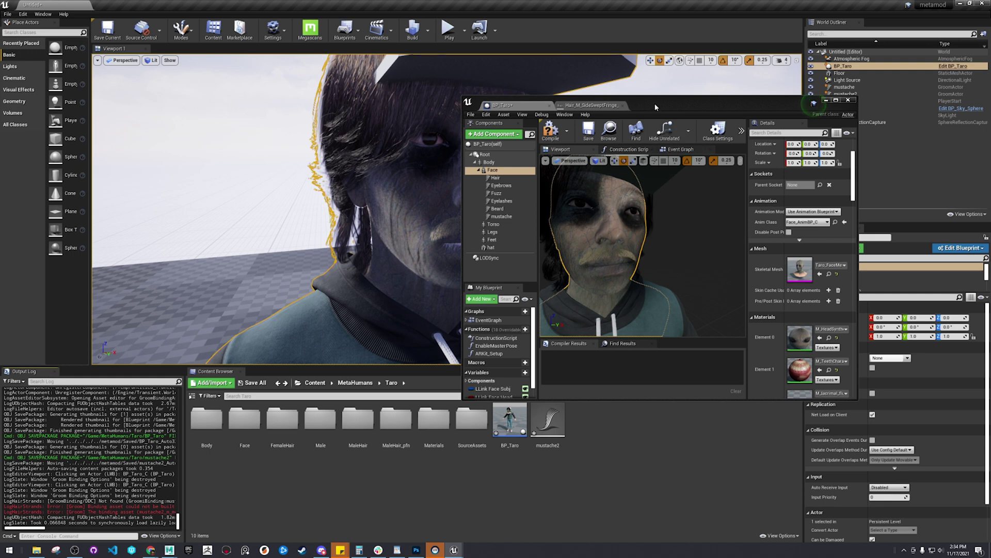
Move the BP_Taro blueprint editor clear of the mustache2 asset and select the mustache component under Face
drag(656, 105, 284, 92)
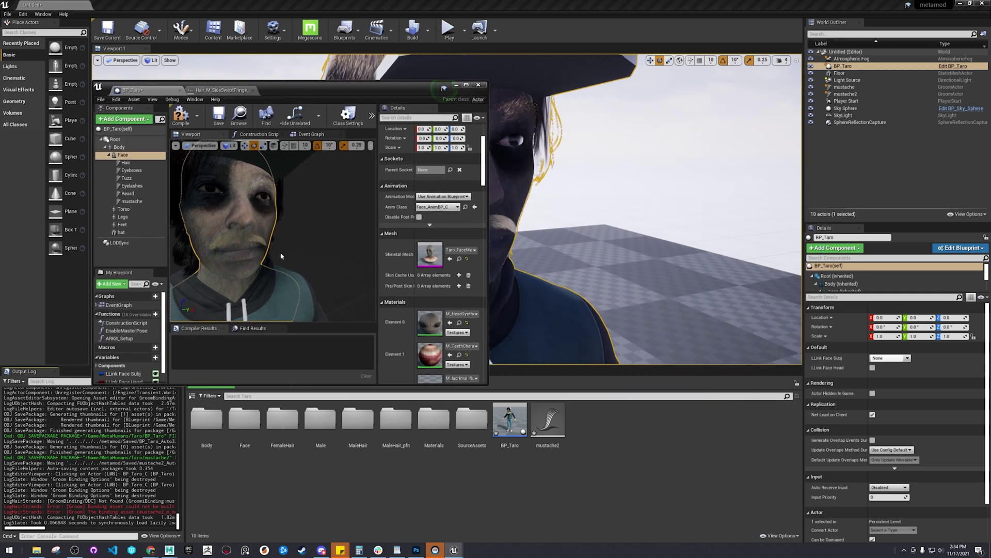
click(547, 419)
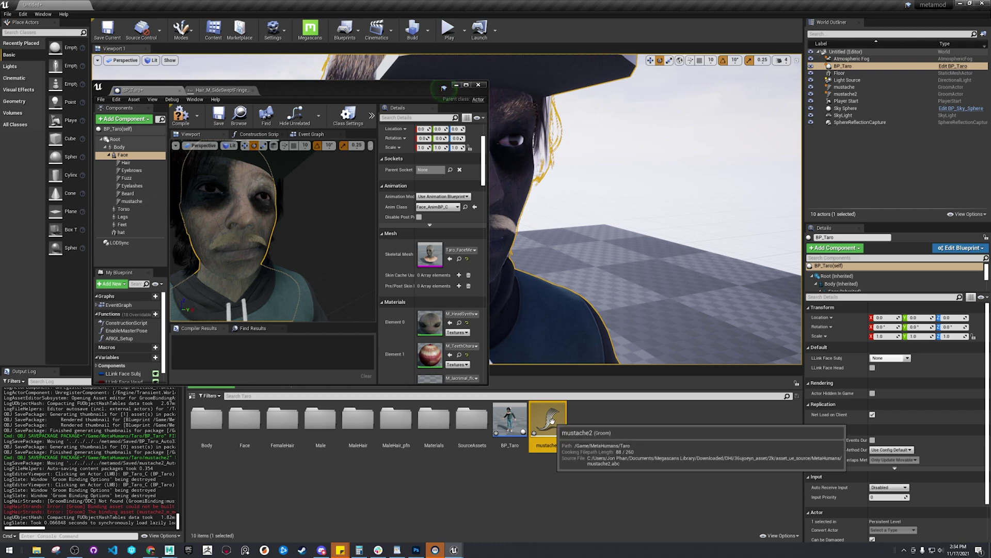
click(129, 201)
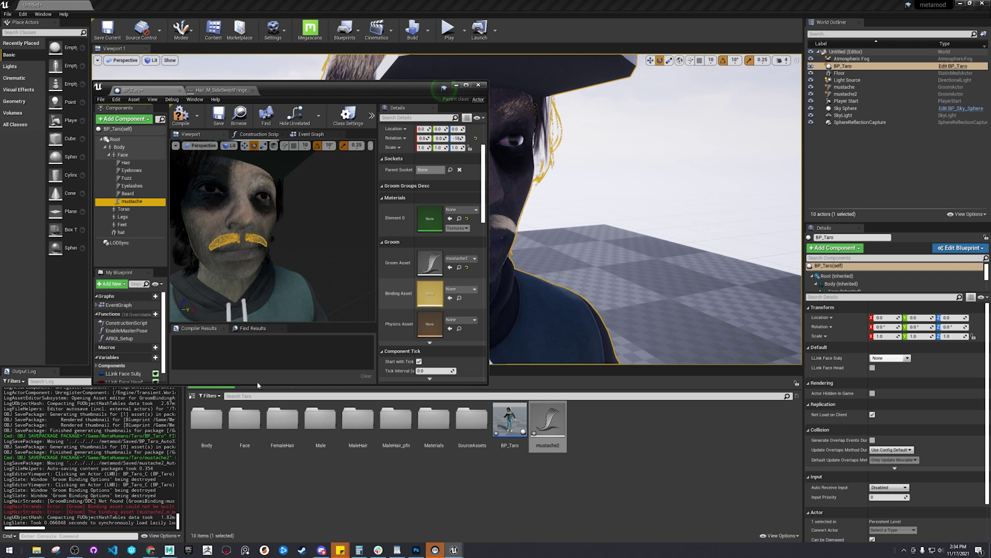
Try to create a groom binding for mustache2 with Taro_FaceMesh as the target skeletal mesh
scroll(241, 242, down, 5)
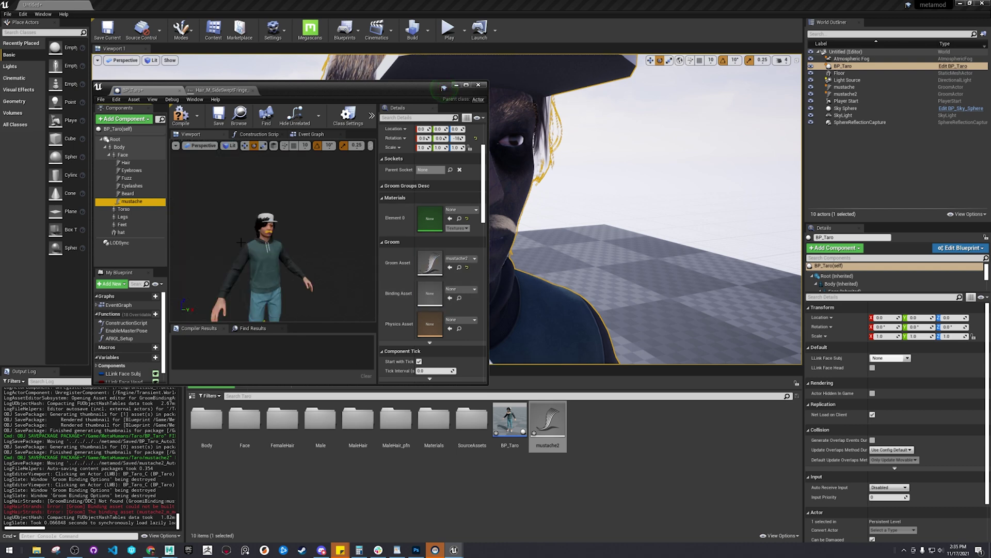
scroll(243, 240, up, 5)
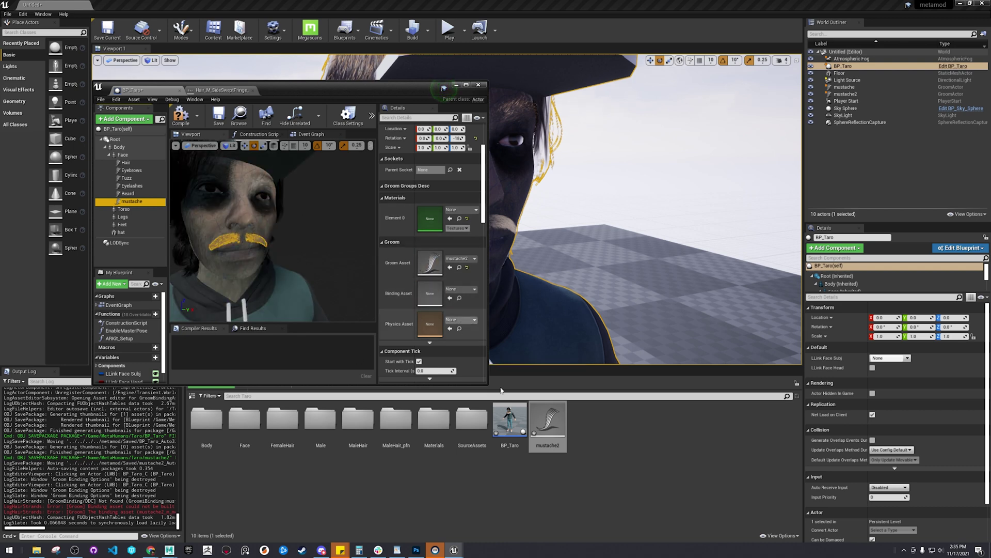
right_click(552, 423)
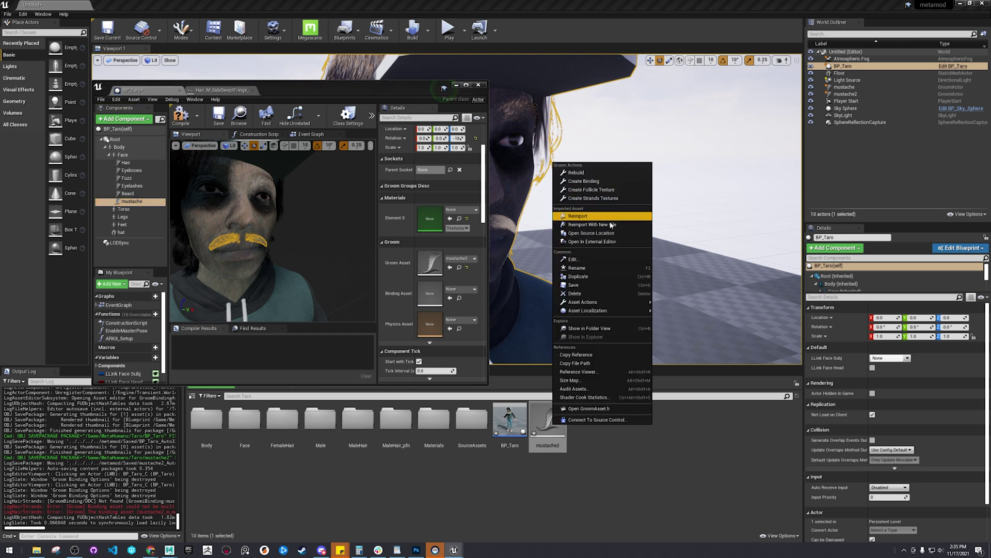
click(602, 186)
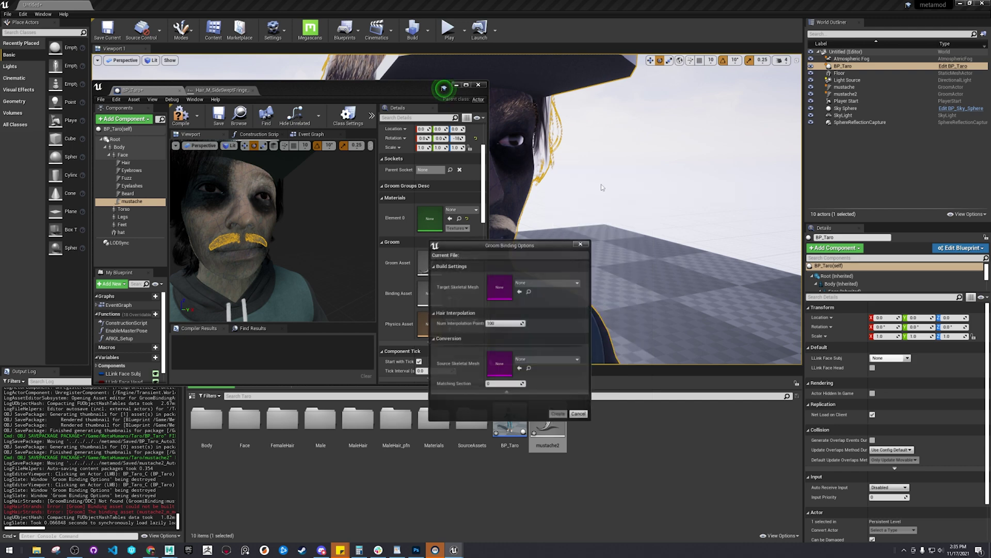
click(535, 285)
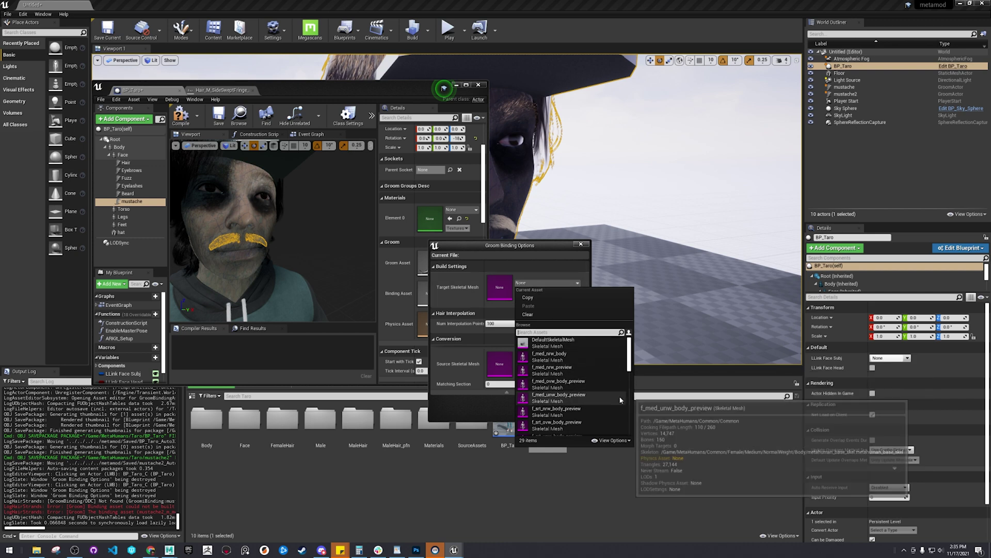
scroll(620, 392, down, 3)
scroll(623, 400, down, 4)
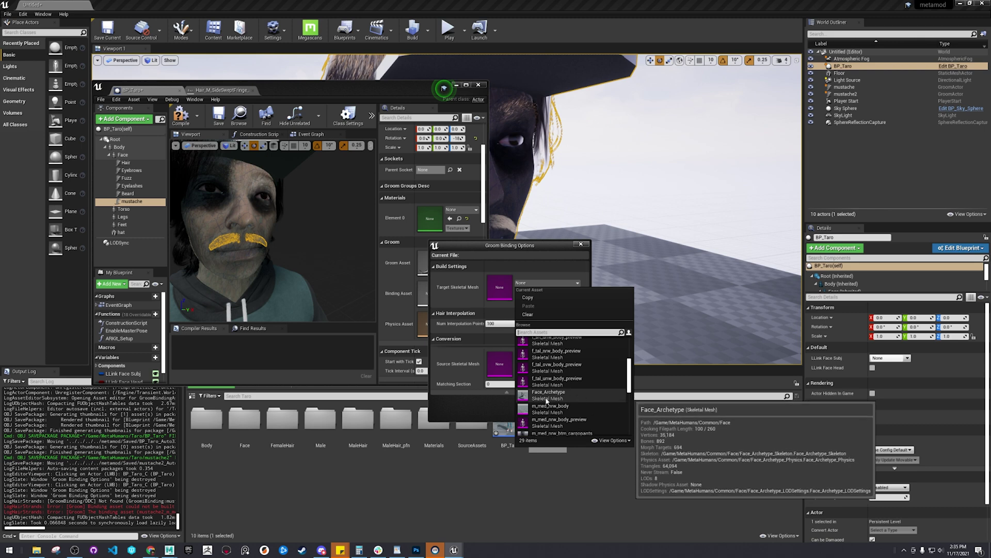
scroll(578, 395, down, 5)
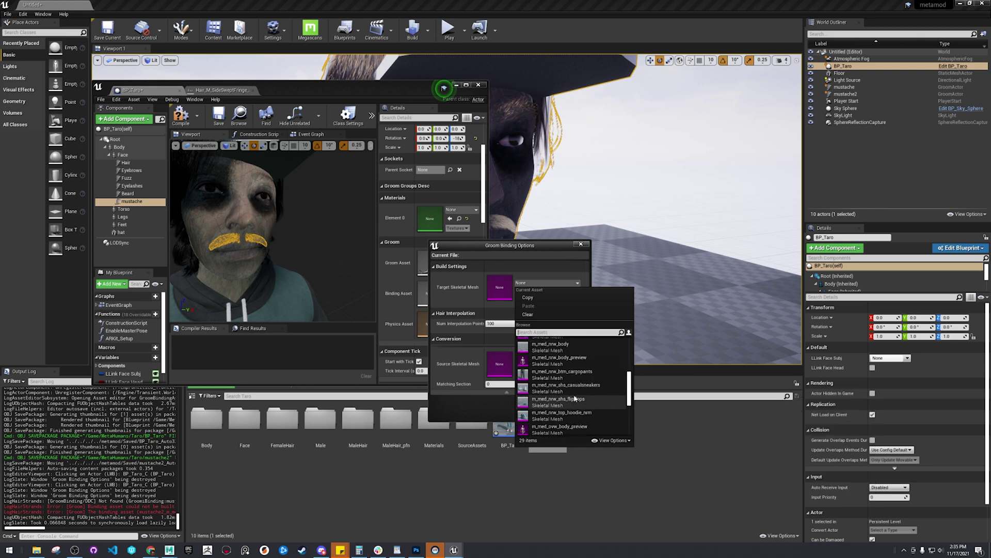
scroll(579, 395, down, 4)
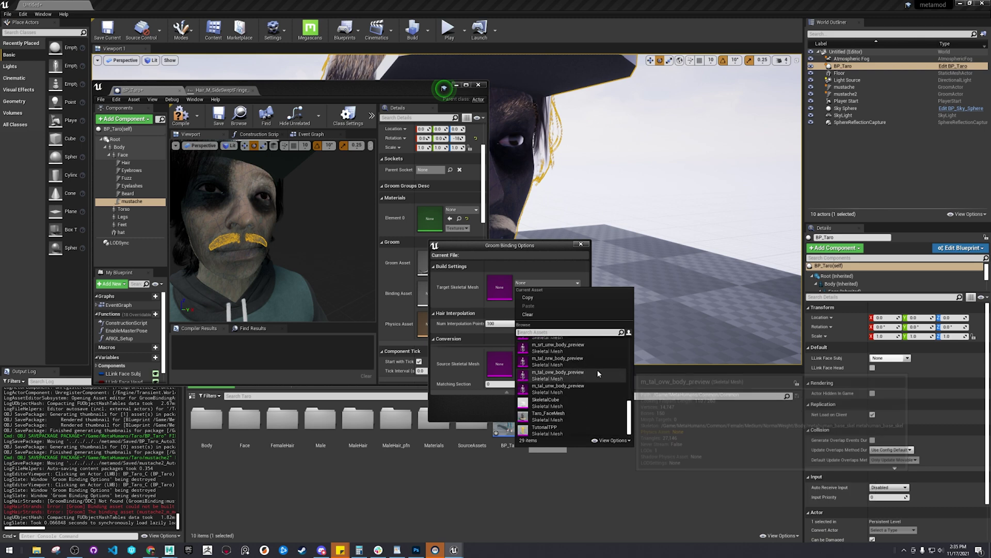
click(570, 415)
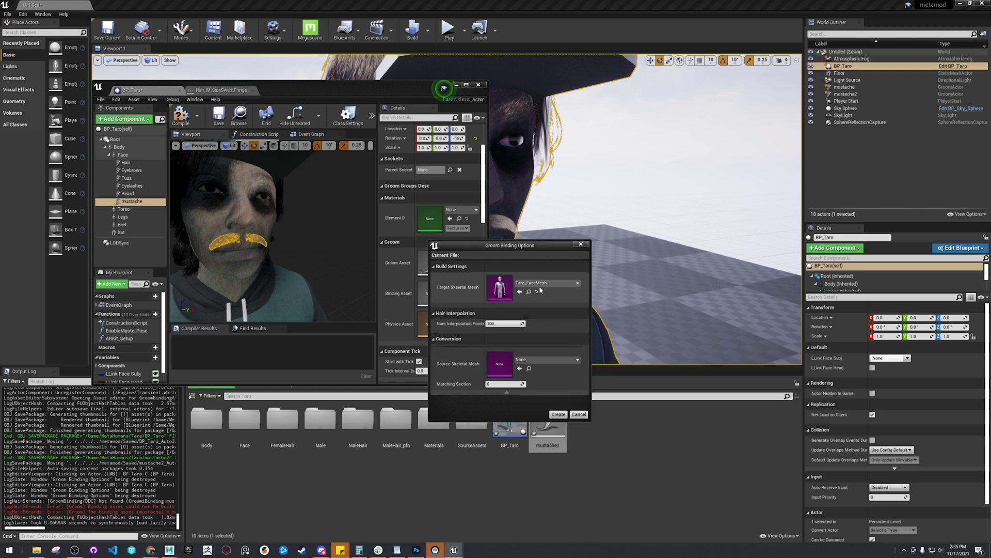
click(559, 414)
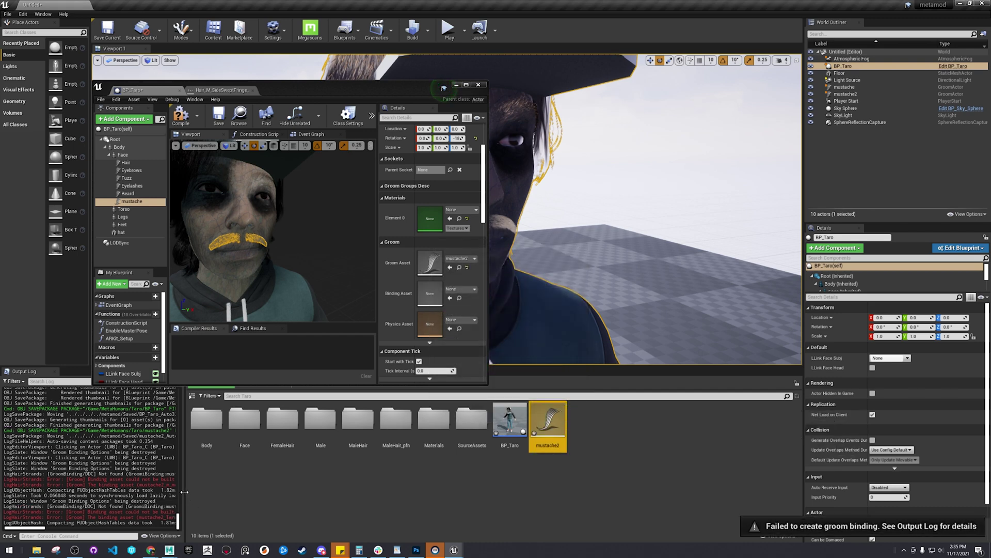
Try to create a groom binding for mustache2 with Face_Archetype as the target skeletal mesh
click(184, 492)
mouse_move(184, 491)
mouse_down()
mouse_move(406, 482)
mouse_move(176, 484)
mouse_up()
right_click(543, 423)
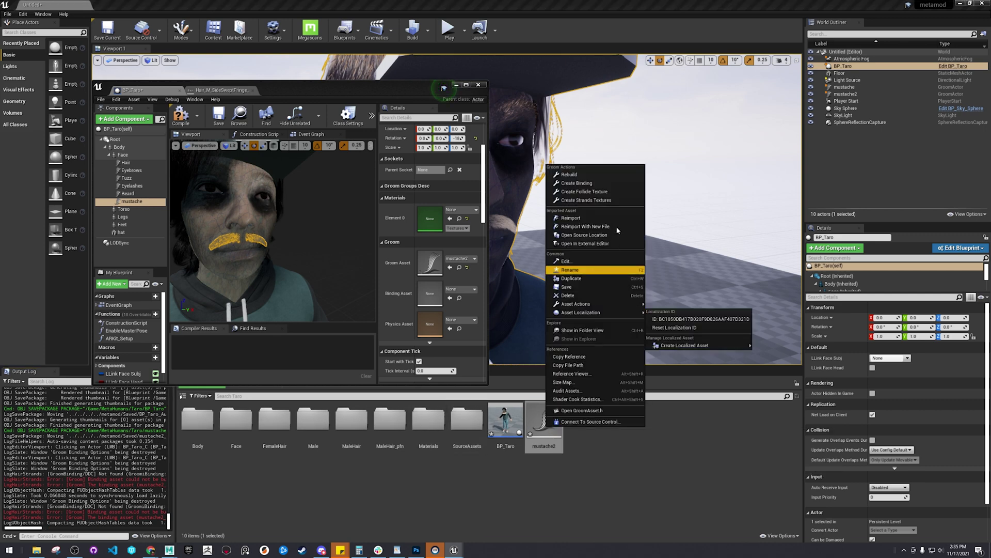
click(596, 183)
click(568, 283)
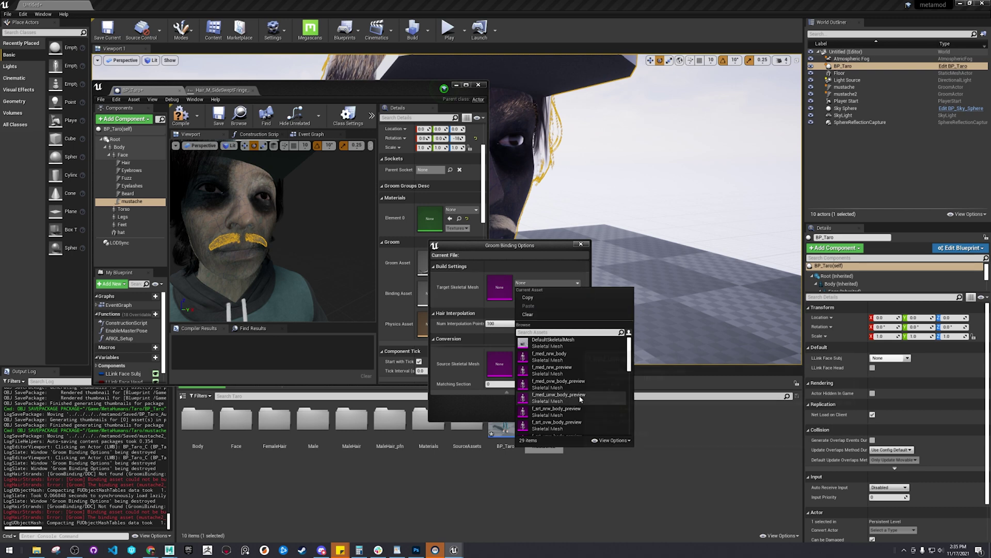
scroll(580, 397, down, 5)
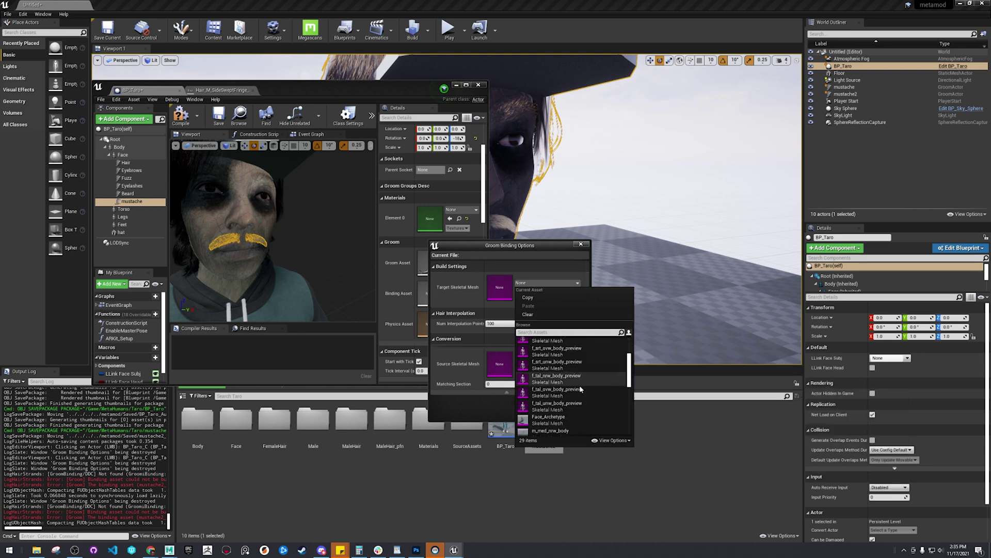
scroll(581, 389, down, 2)
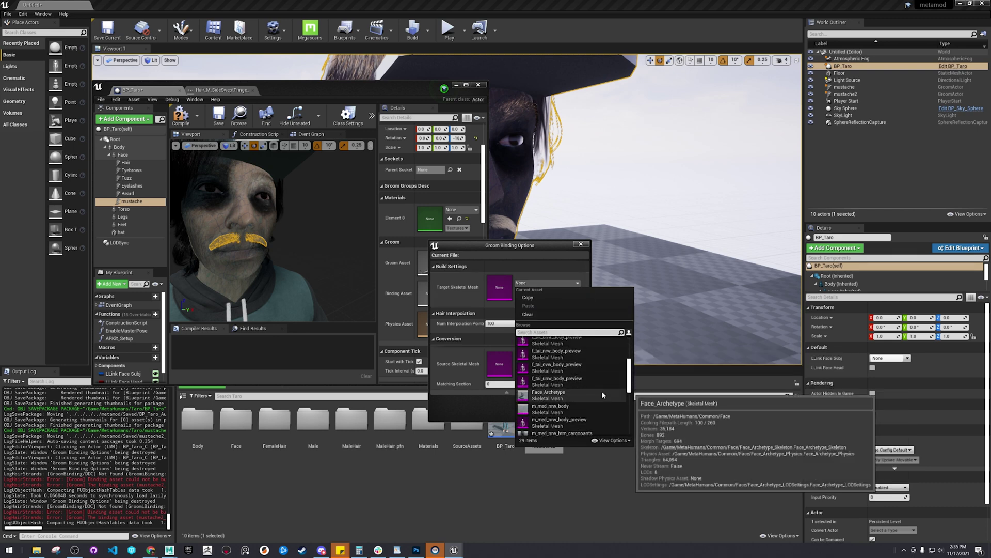
scroll(602, 395, down, 1)
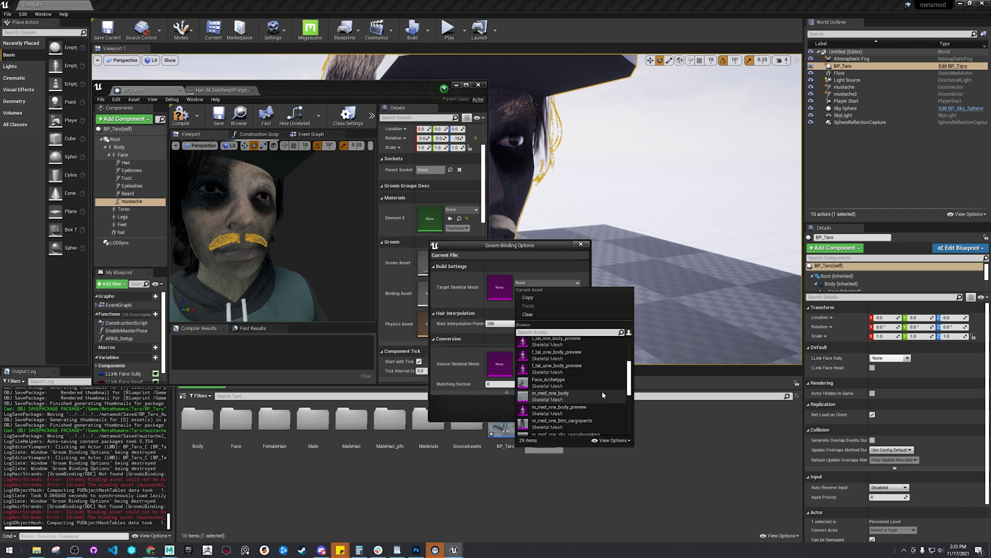
scroll(602, 396, down, 12)
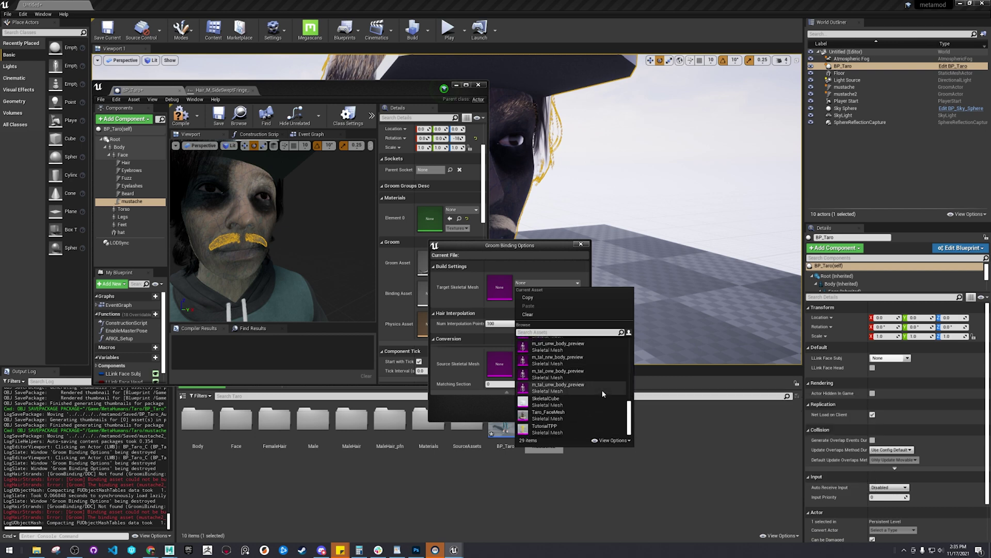
scroll(599, 390, up, 12)
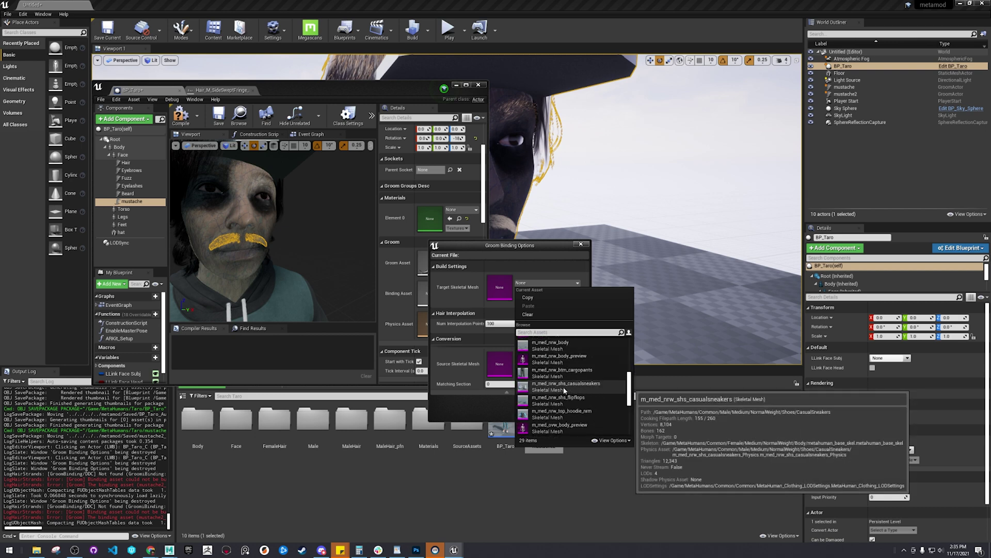
click(549, 344)
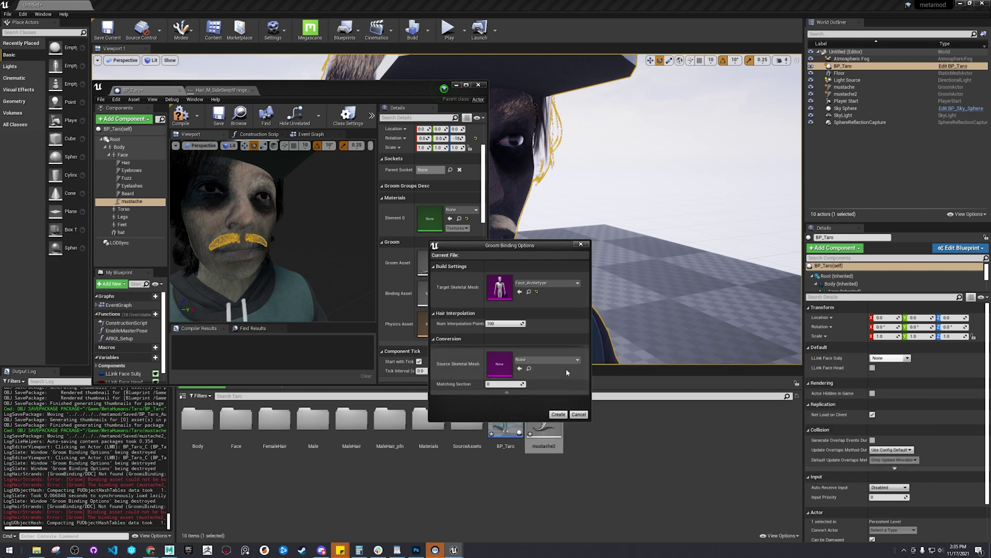
click(558, 414)
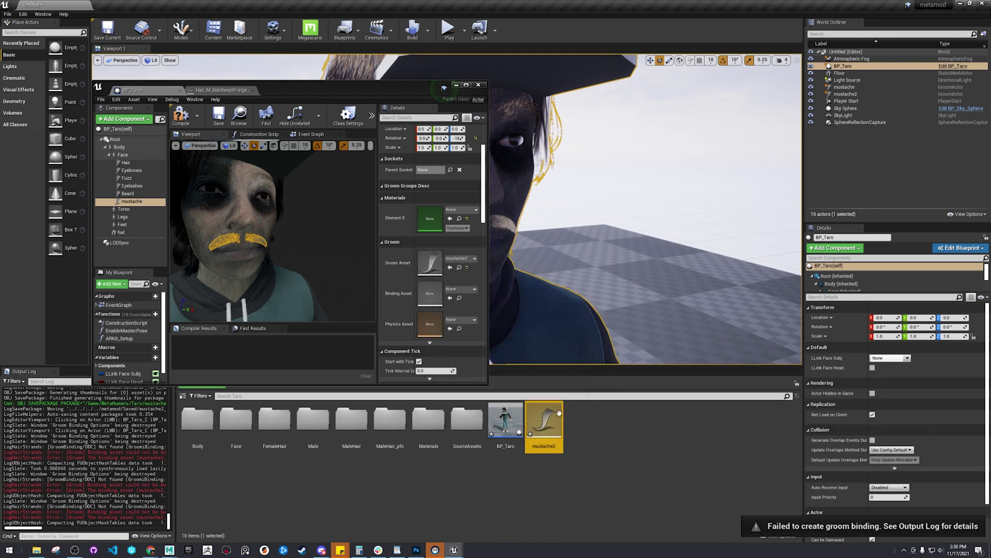
click(587, 443)
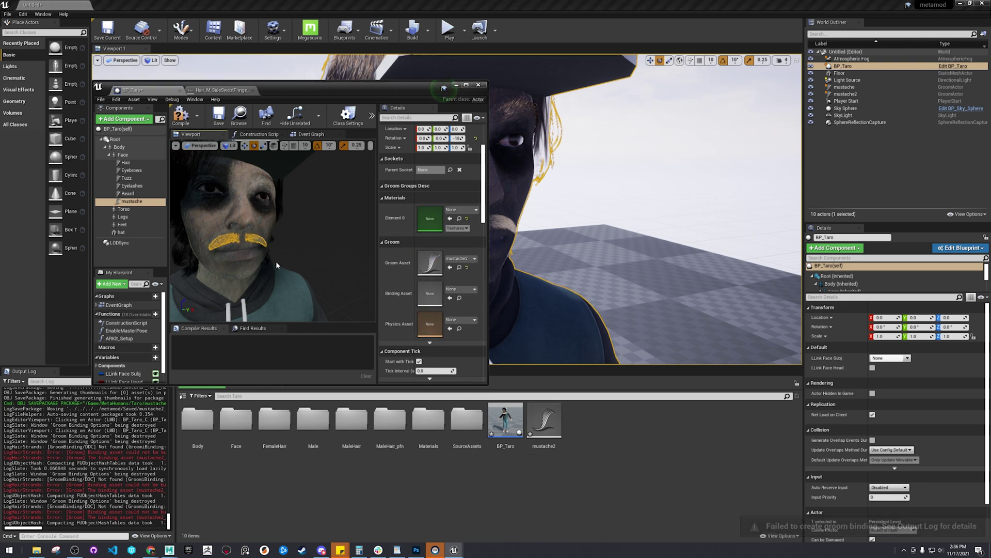
Select the character's Hair component and locate its Element 0 material, MI_Hair, in the Content Browser
click(242, 207)
alt+drag(243, 206, 272, 217)
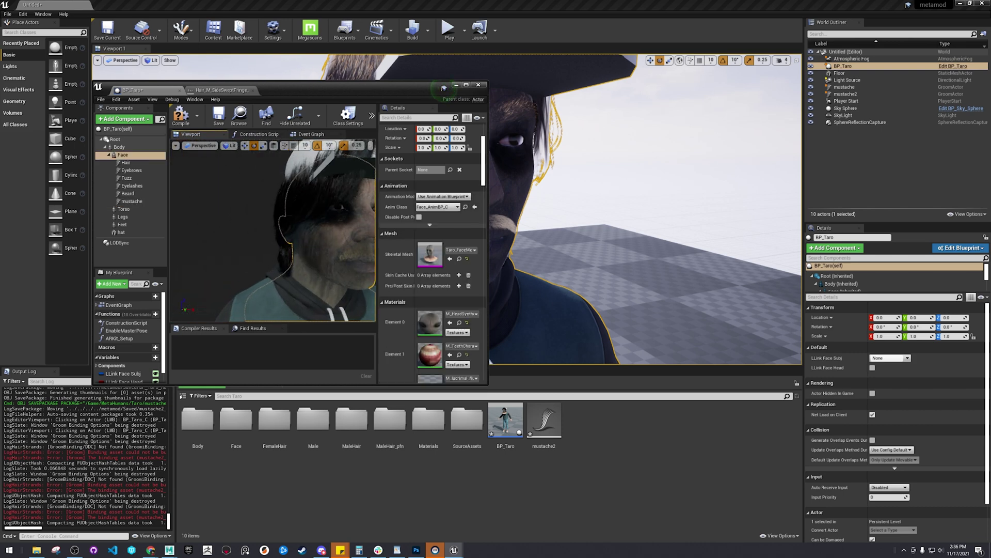
click(306, 194)
right_drag(306, 194, 333, 197)
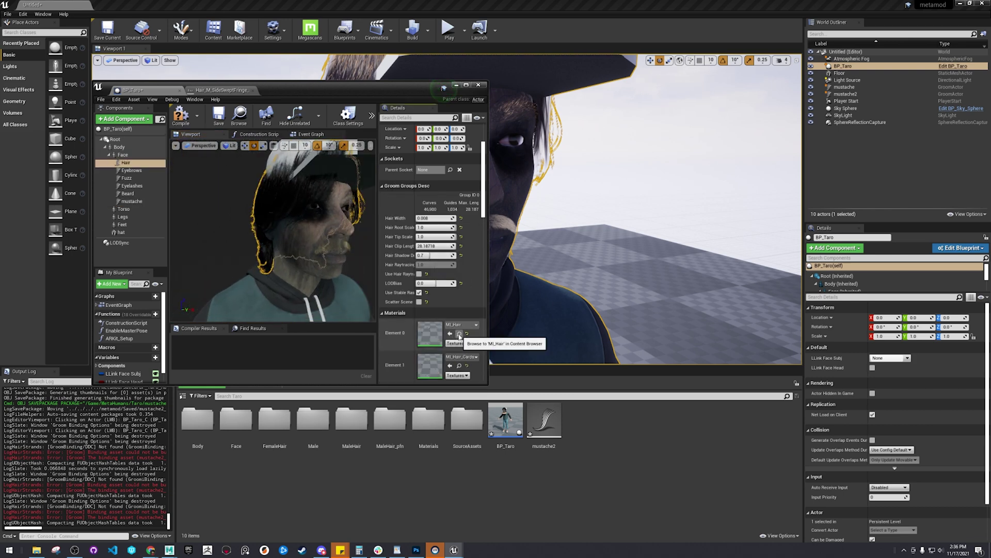
click(459, 334)
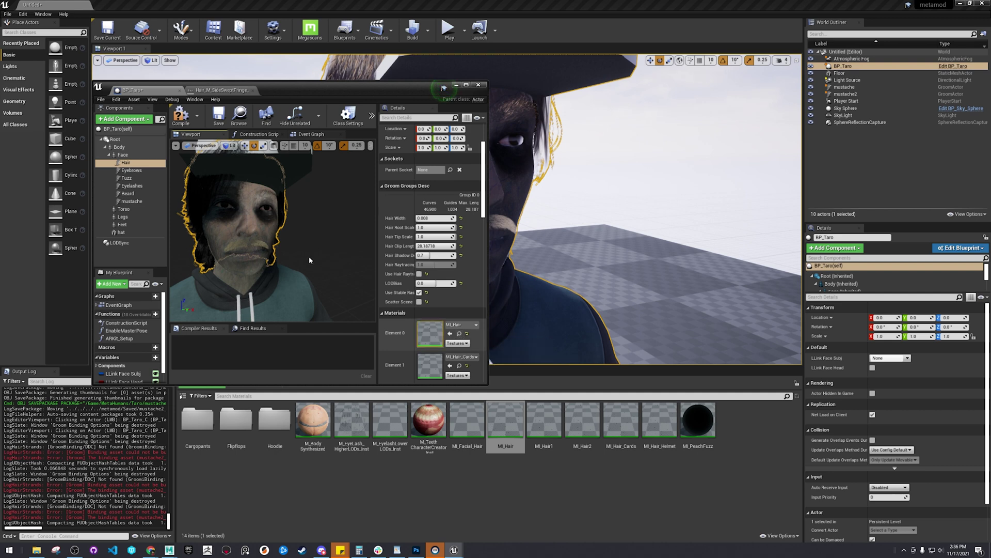
Assign the MI_Hair material to Element 0 of the mustache component and check how it looks on the face
click(260, 243)
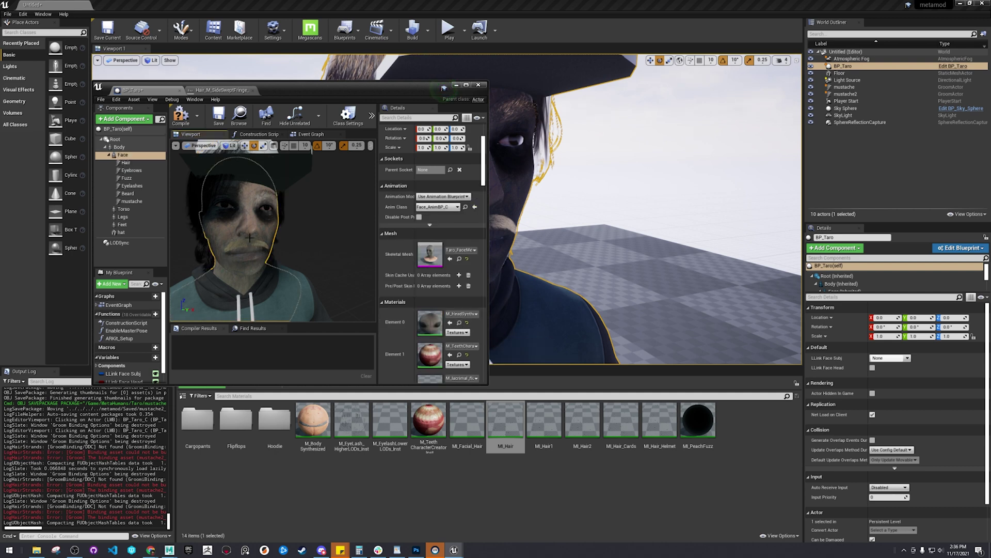
click(131, 201)
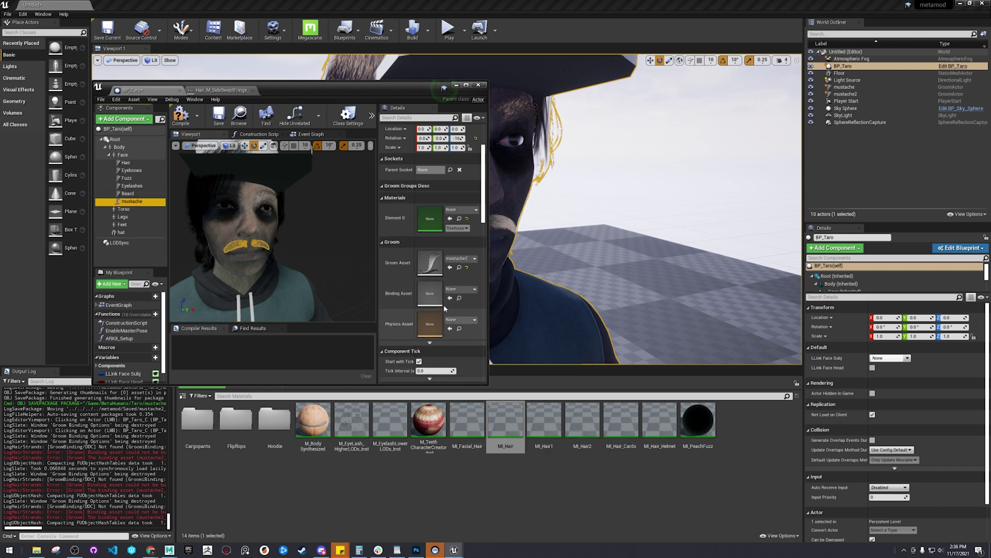
click(448, 219)
click(449, 219)
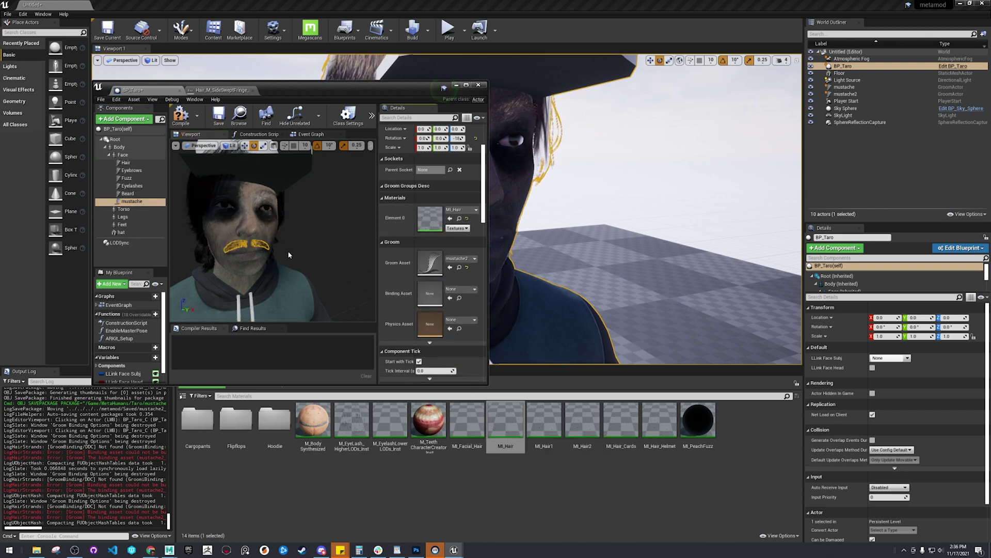
click(255, 270)
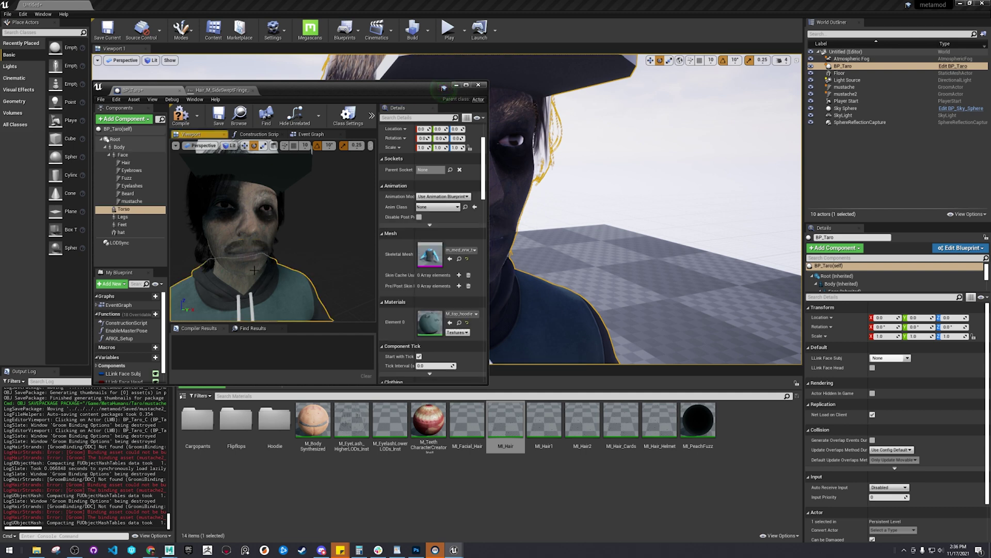
right_drag(289, 232, 329, 147)
drag(329, 155, 367, 254)
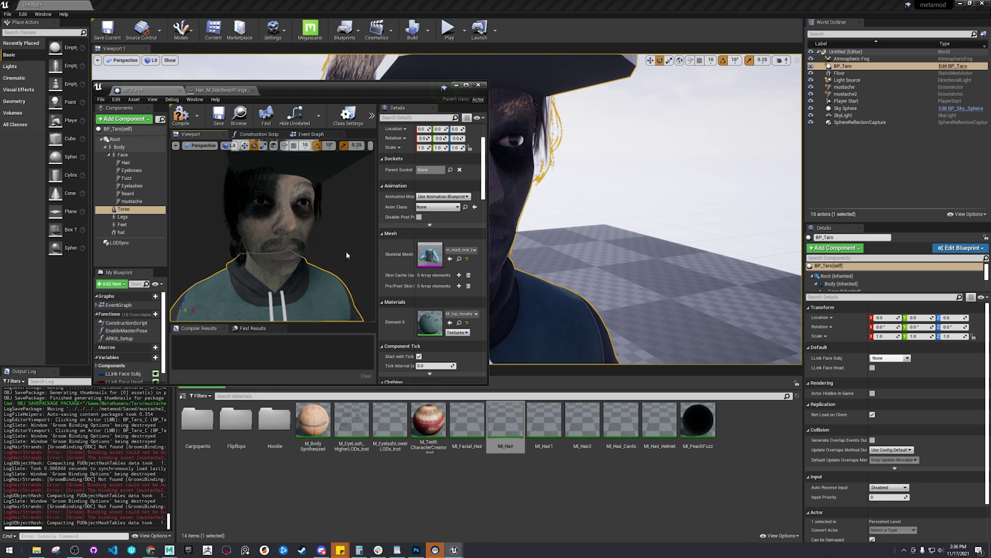
right_drag(347, 255, 306, 264)
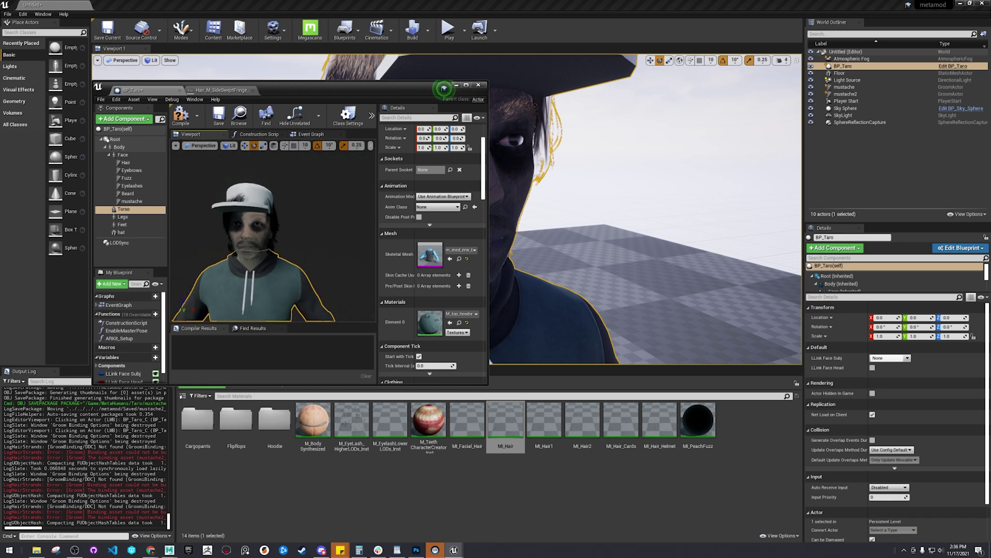
Close the BP_Taro blueprint editor and look over the character's face in the level viewport
click(480, 85)
click(571, 198)
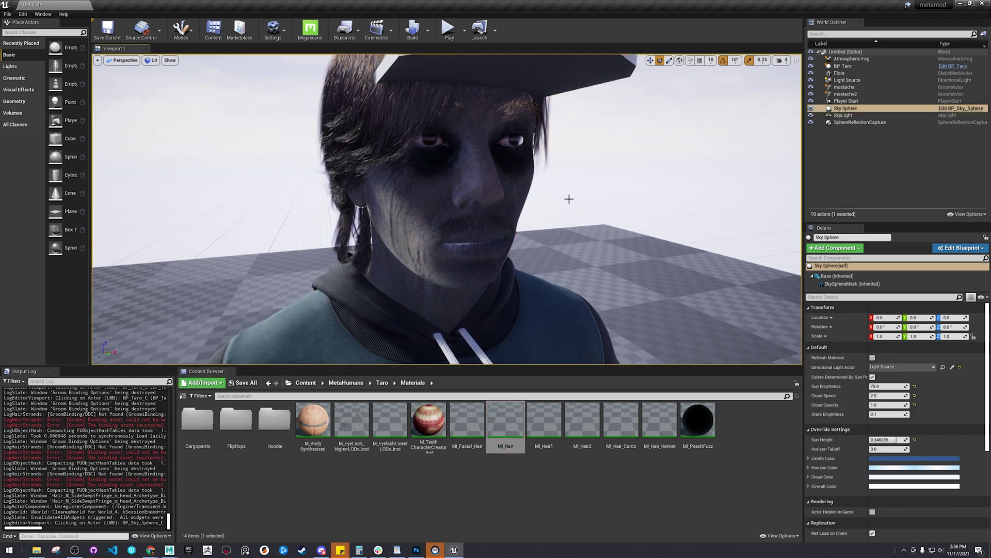
right_drag(568, 199, 543, 190)
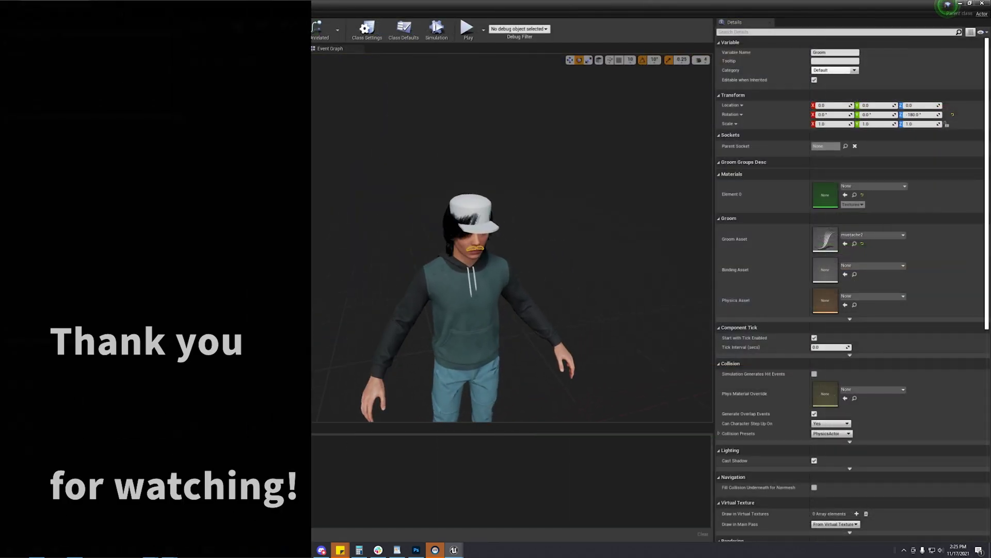
right_drag(511, 238, 539, 195)
click(485, 372)
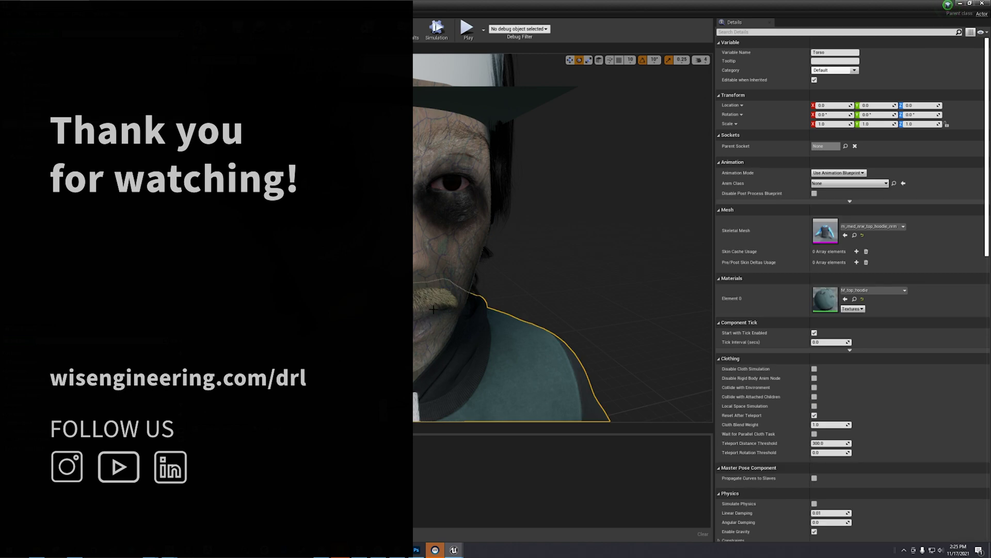
right_drag(486, 310, 506, 297)
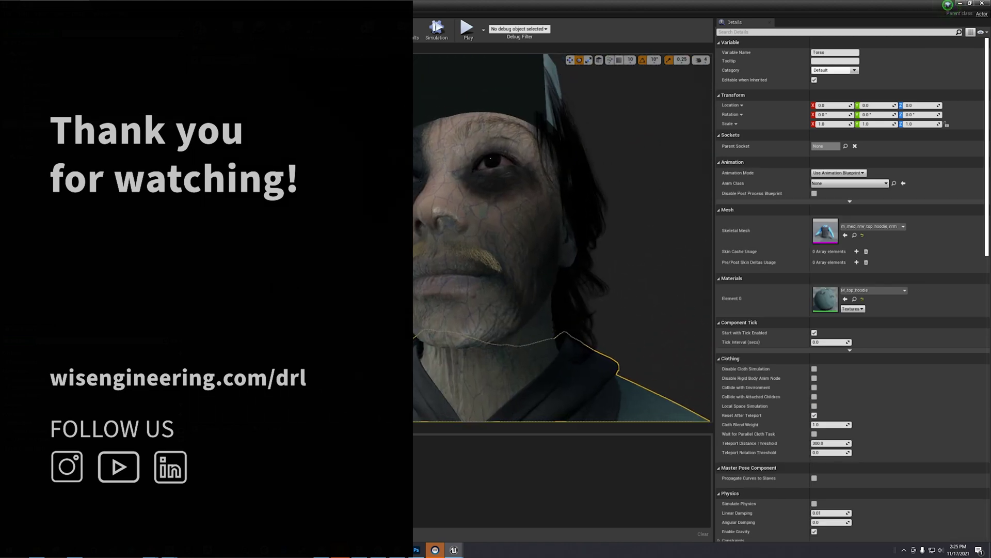